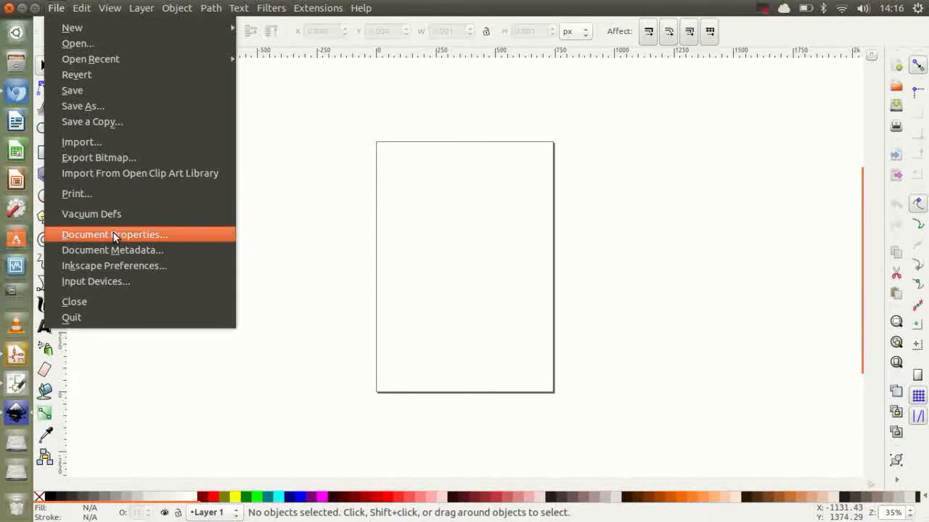
# Step: Set both the document's default units and the custom page size units to mm in the document properties
pyautogui.click(114, 234)
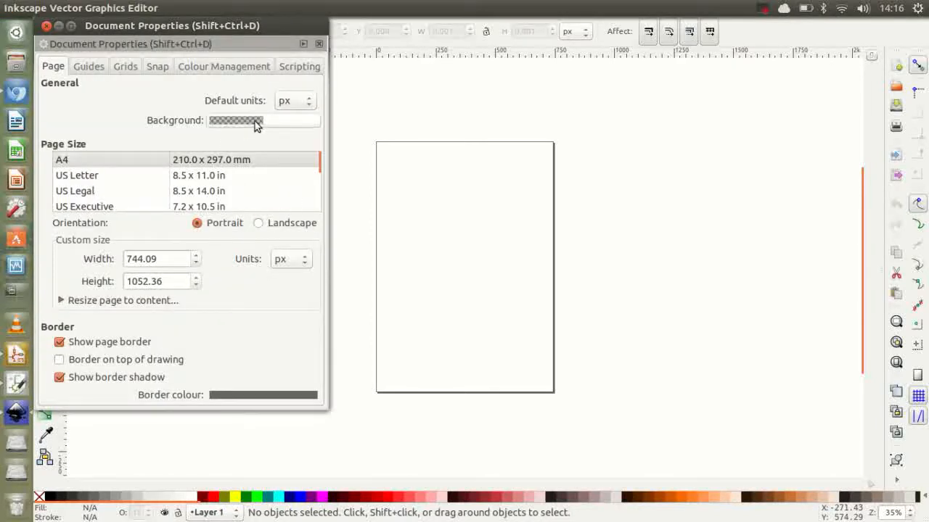
pyautogui.click(309, 103)
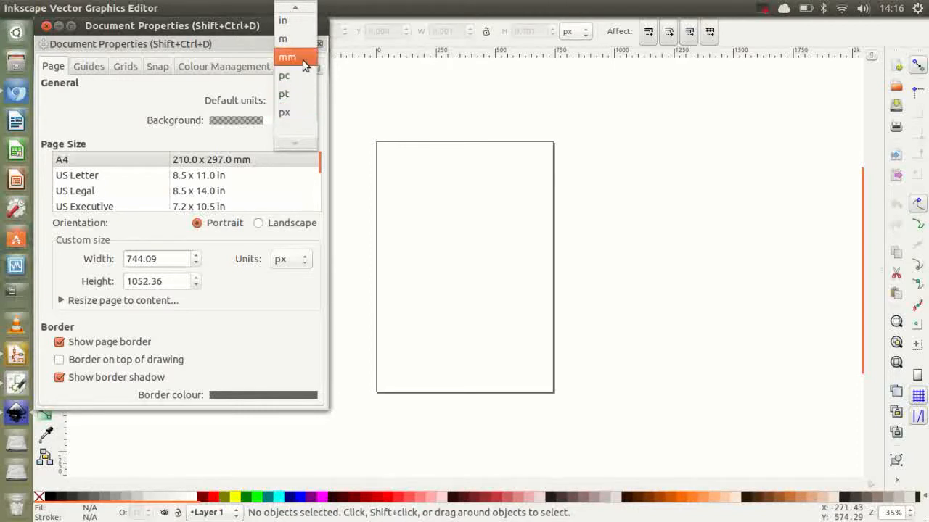
pyautogui.click(304, 65)
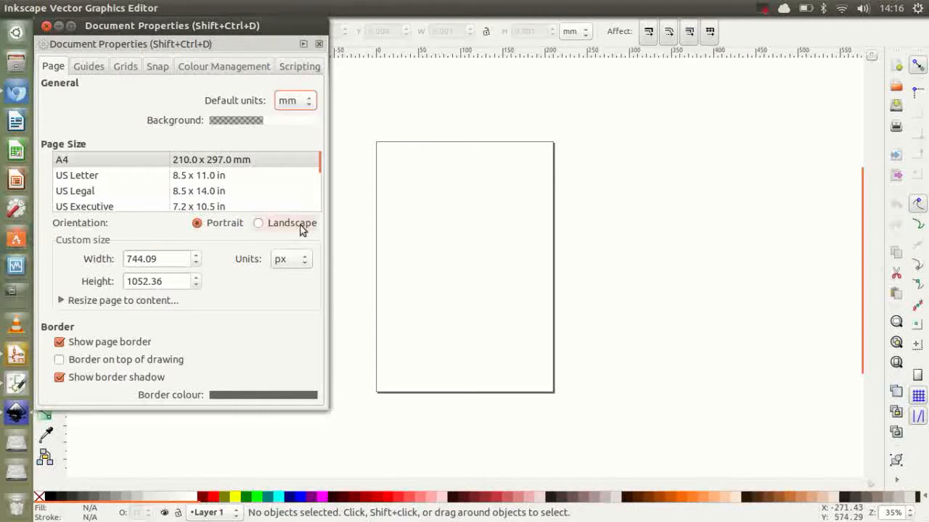
pyautogui.click(264, 299)
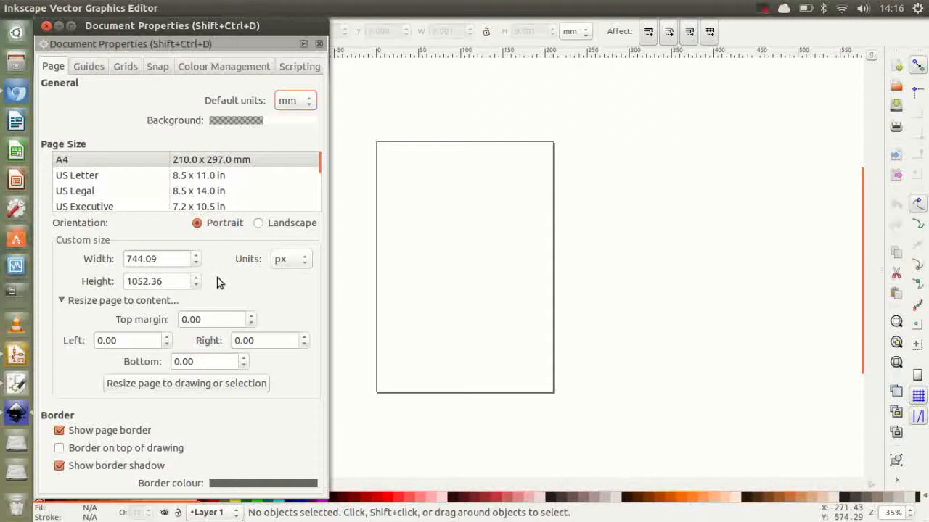
pyautogui.click(294, 259)
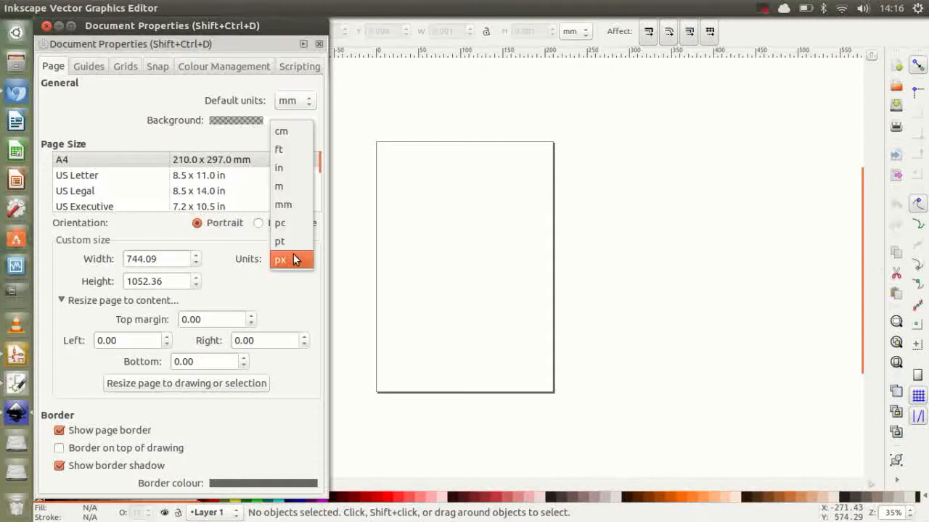
pyautogui.click(287, 205)
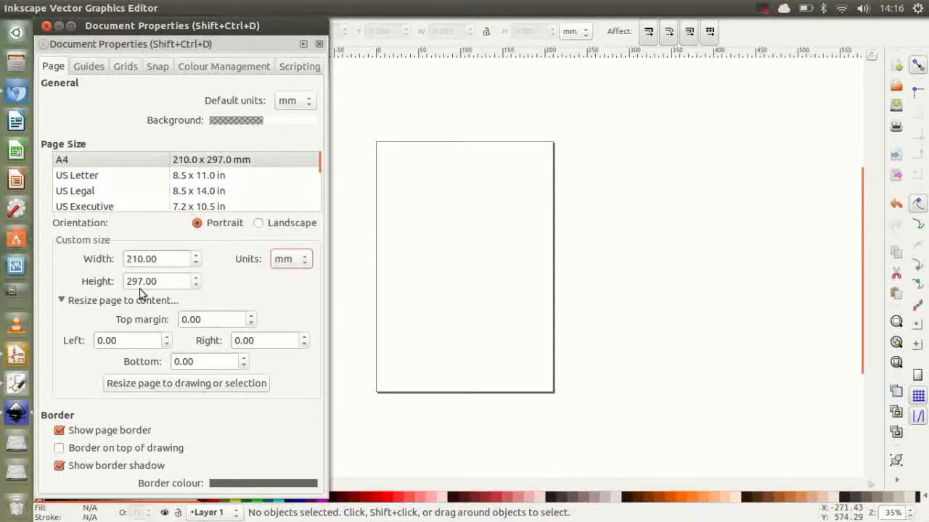
# Step: Set the custom page size to 445 mm wide and 285 mm high
pyautogui.click(172, 259)
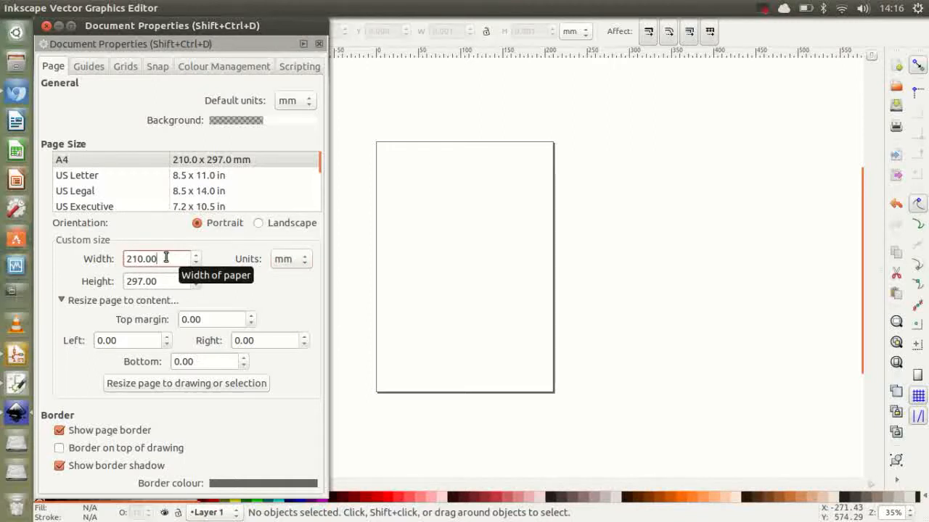
pyautogui.moveTo(166, 258); pyautogui.dragTo(113, 254)
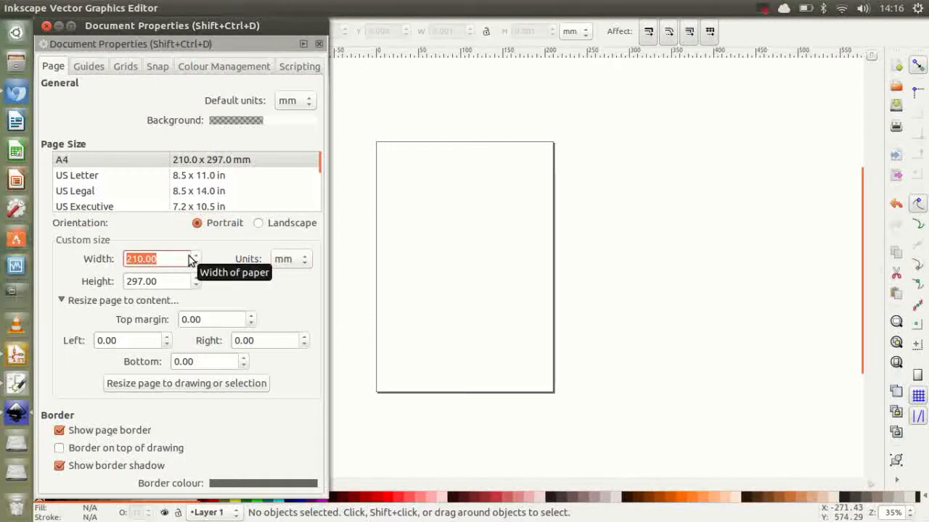
pyautogui.write('445')
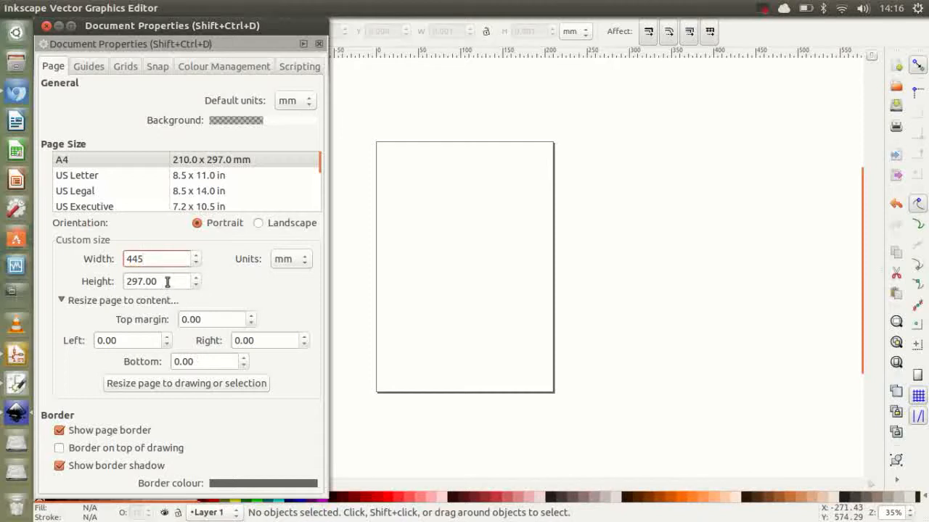
pyautogui.press('Tab')
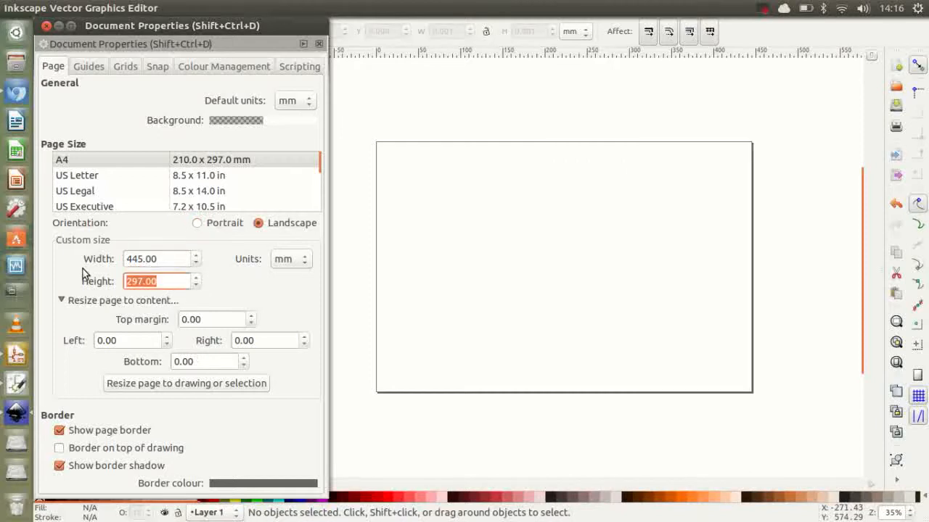
pyautogui.write('285')
pyautogui.click(169, 259)
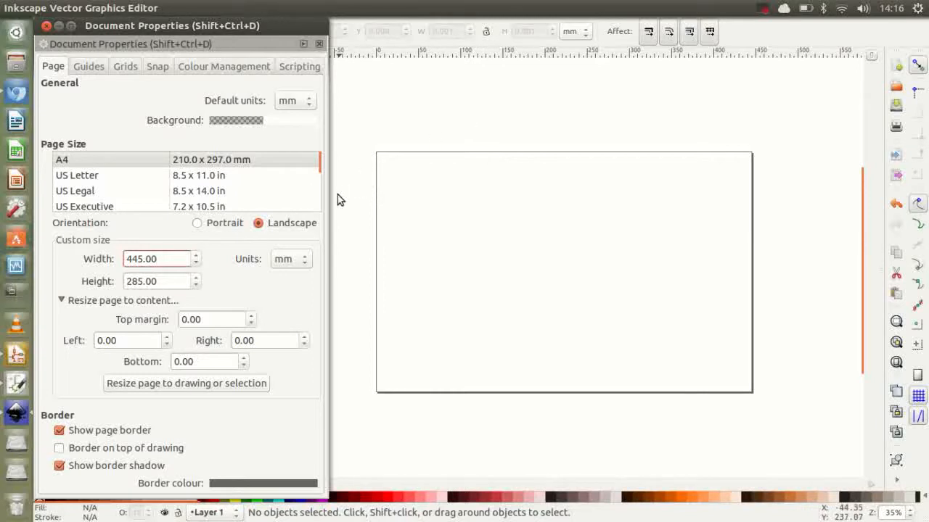
# Step: Create a new rectangular grid for the document and set its grid units to mm
pyautogui.click(127, 70)
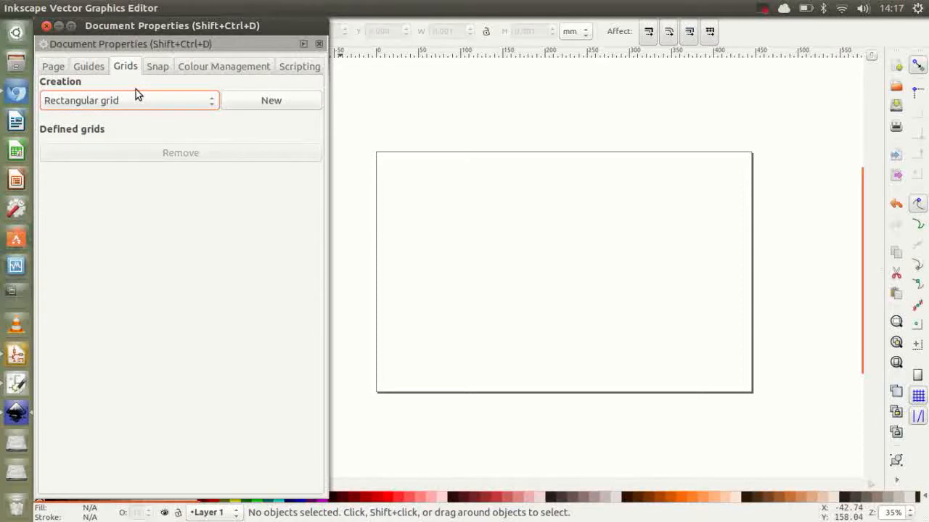
pyautogui.click(282, 103)
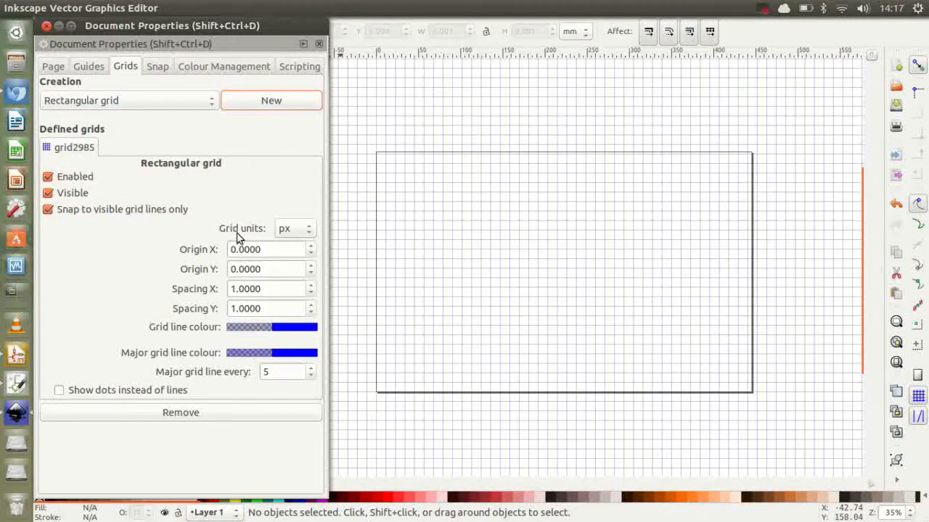
pyautogui.click(307, 230)
pyautogui.click(302, 182)
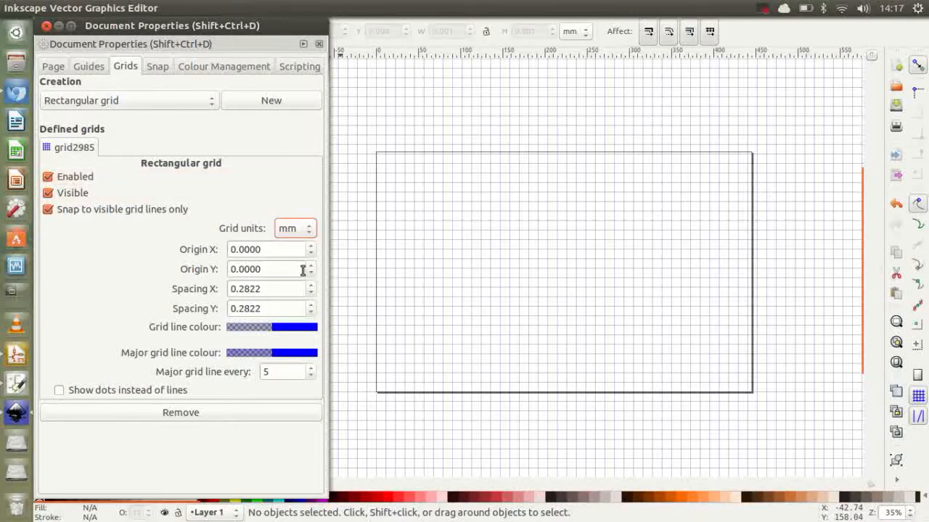
# Step: Set the rectangular grid's X and Y spacing to 1 mm each
pyautogui.click(280, 289)
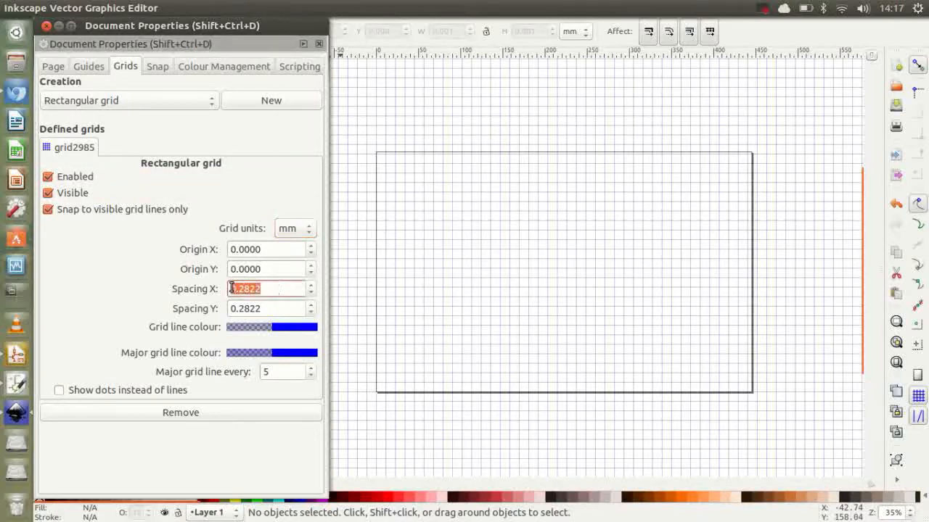
pyautogui.write('1')
pyautogui.click(269, 308)
pyautogui.write('1')
pyautogui.click(276, 289)
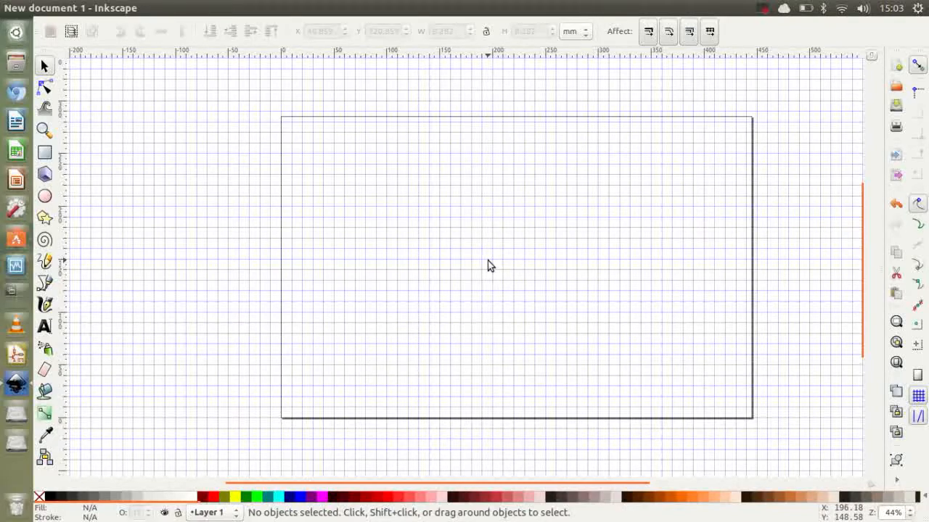
# Step: Examine the page and its grid by panning the canvas vertically and sideways and zooming out and in
pyautogui.scroll(3, 502, 259)
pyautogui.scroll(-5, 500, 258)
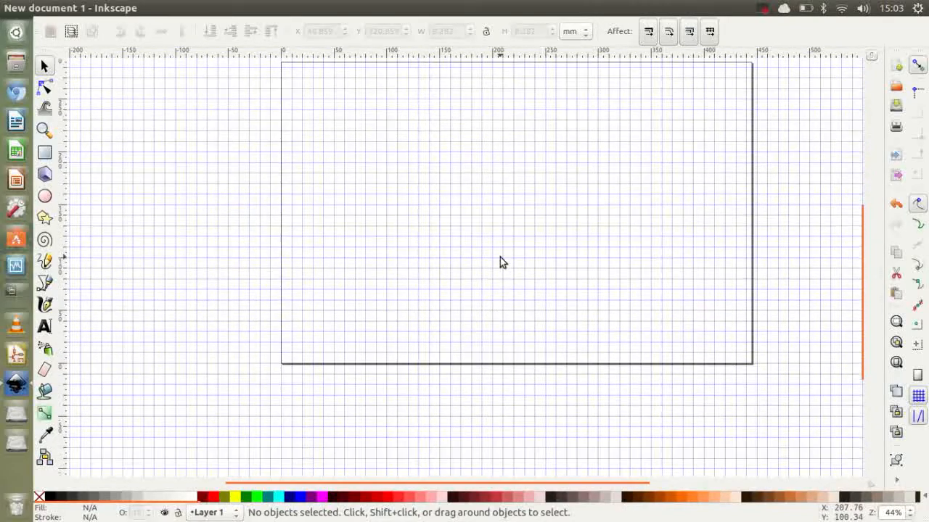
pyautogui.scroll(5, 500, 257)
pyautogui.scroll(-3, 499, 260)
pyautogui.scroll(3, 499, 261)
pyautogui.scroll(-4, 497, 262)
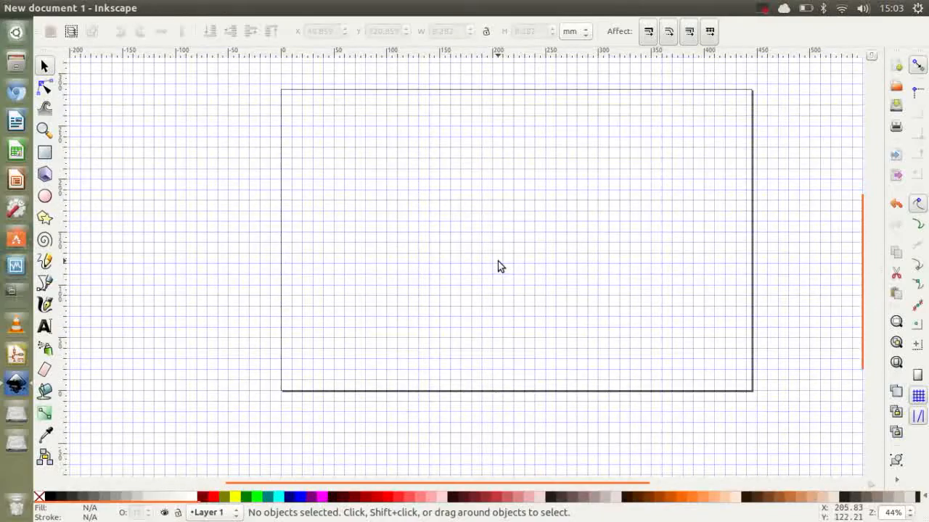
pyautogui.hscroll(-3, 498, 265)
pyautogui.hscroll(1, 493, 263)
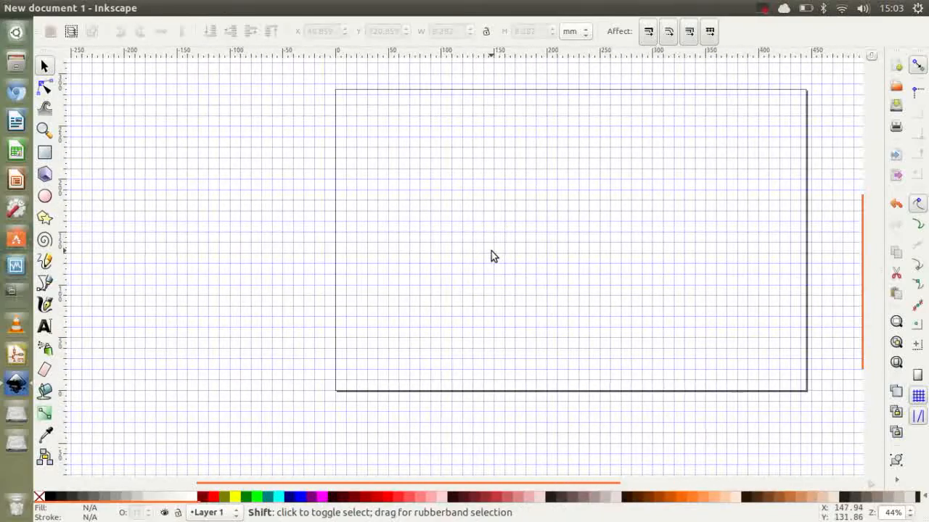
pyautogui.hscroll(5, 491, 256)
pyautogui.hscroll(-4, 491, 255)
pyautogui.hscroll(4, 491, 255)
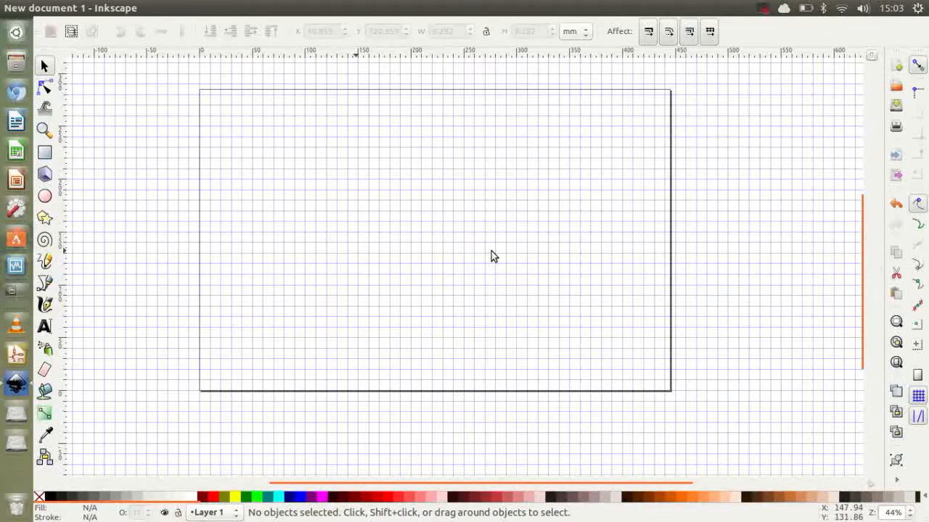
pyautogui.scroll(-3, 491, 254)
pyautogui.scroll(3, 490, 254)
pyautogui.scroll(-1, 489, 251)
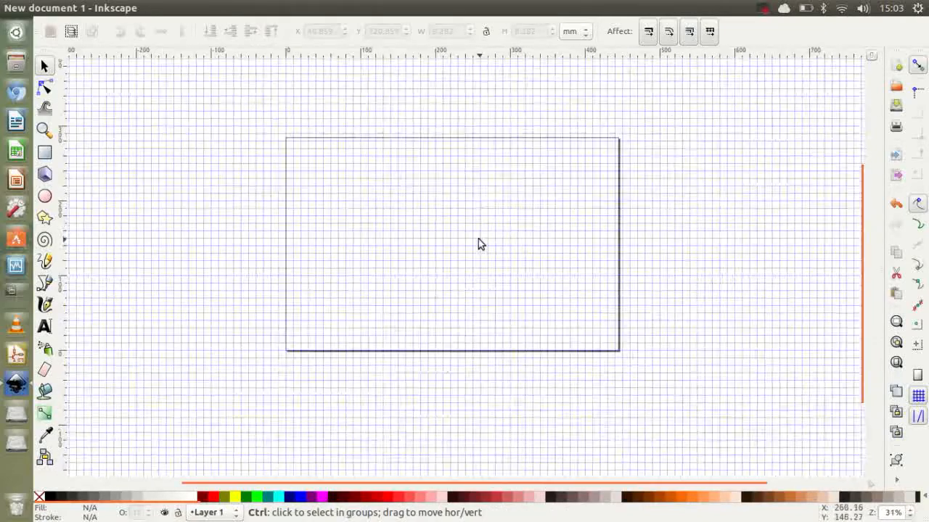
pyautogui.scroll(-1, 478, 243)
pyautogui.scroll(2, 457, 224)
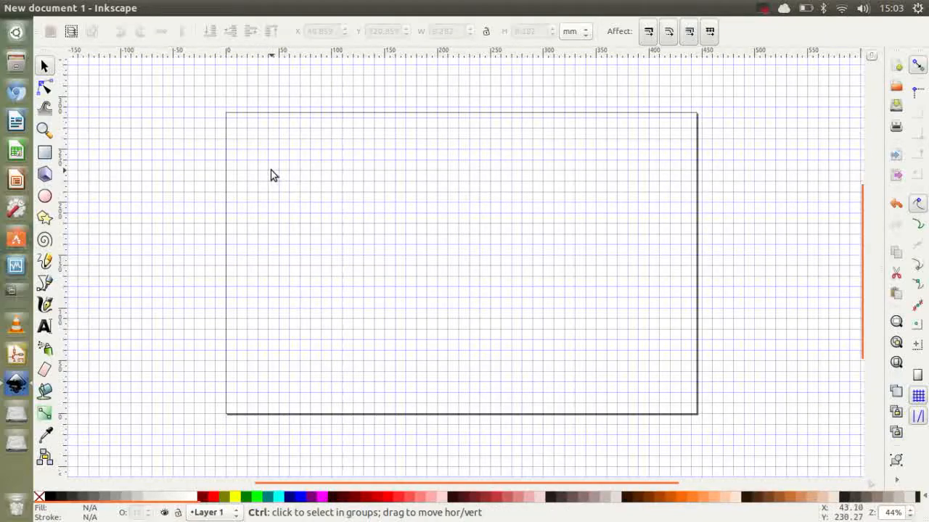
# Step: Draw a 6 mm diameter circle centred on the grid intersection at about X 70, Y 215 mm
pyautogui.scroll(2, 271, 175)
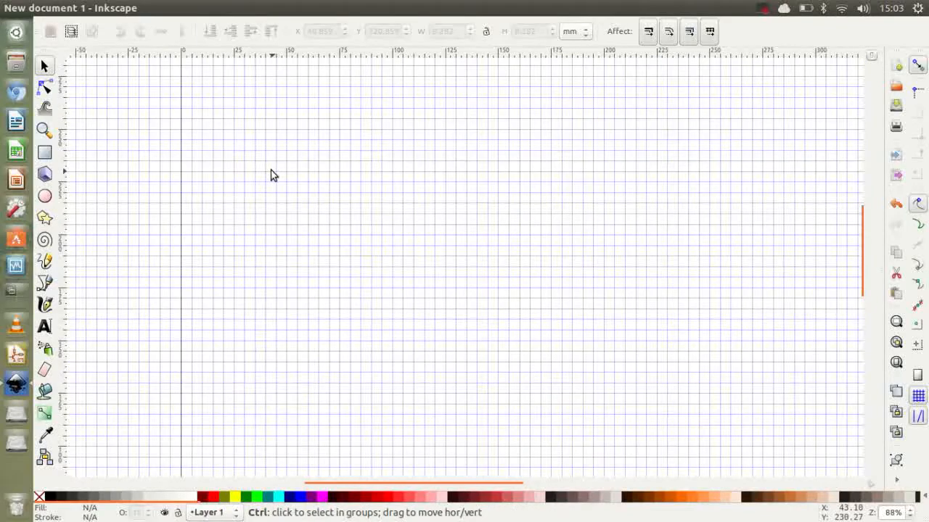
pyautogui.scroll(1, 271, 172)
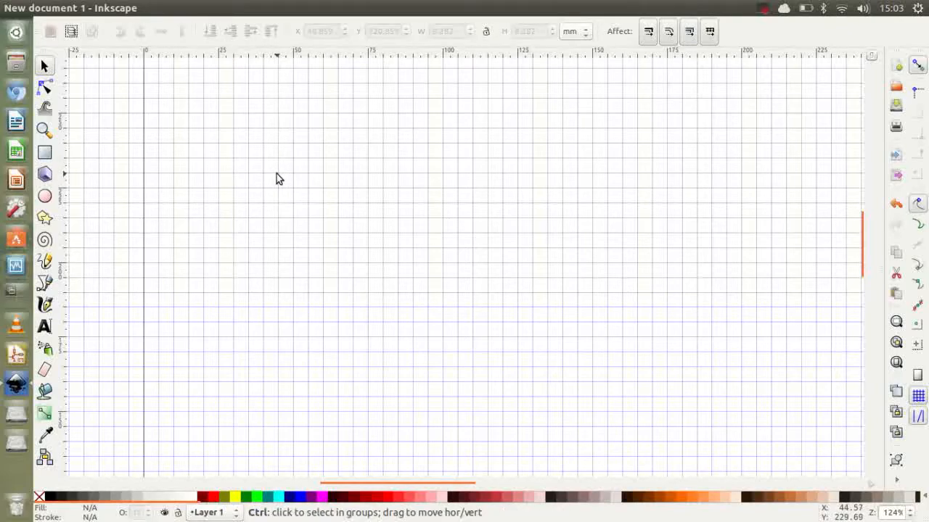
pyautogui.keyDown('ctrl'); pyautogui.scroll(1, 329, 184); pyautogui.keyUp('ctrl')
pyautogui.keyDown('ctrl'); pyautogui.scroll(2, 330, 189); pyautogui.keyUp('ctrl')
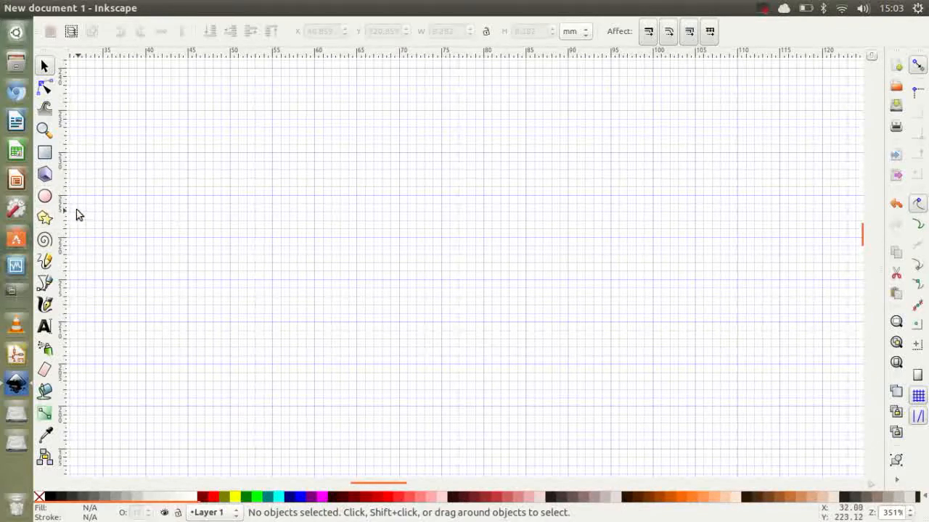
pyautogui.click(45, 198)
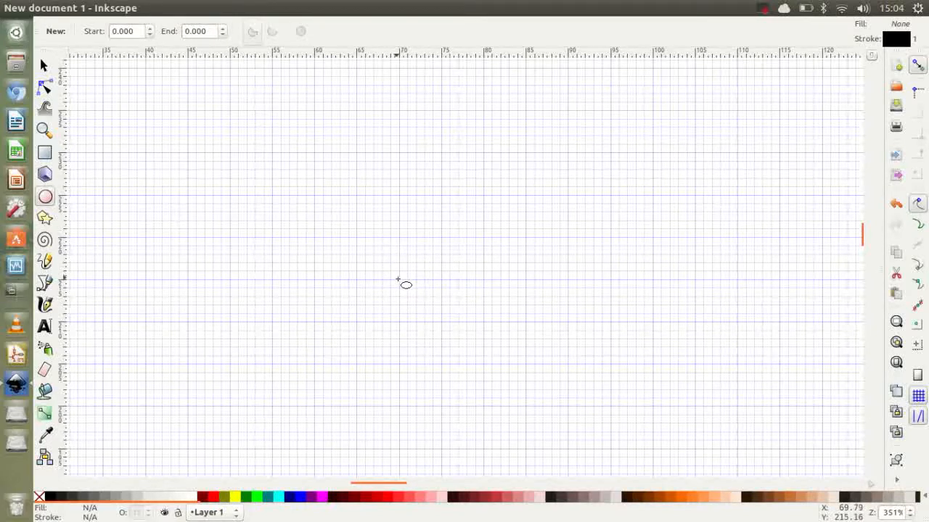
pyautogui.moveTo(398, 280); pyautogui.dragTo(425, 308)
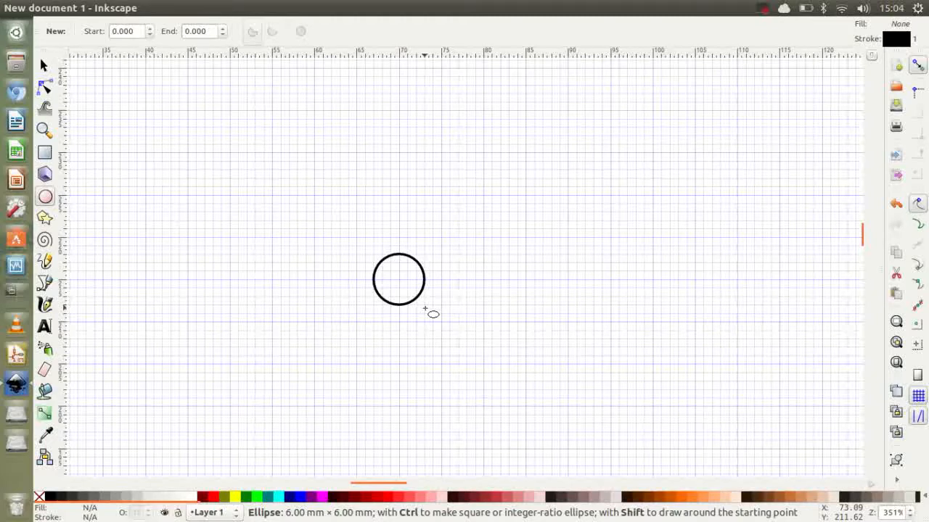
pyautogui.moveTo(425, 308); pyautogui.dragTo(425, 309)
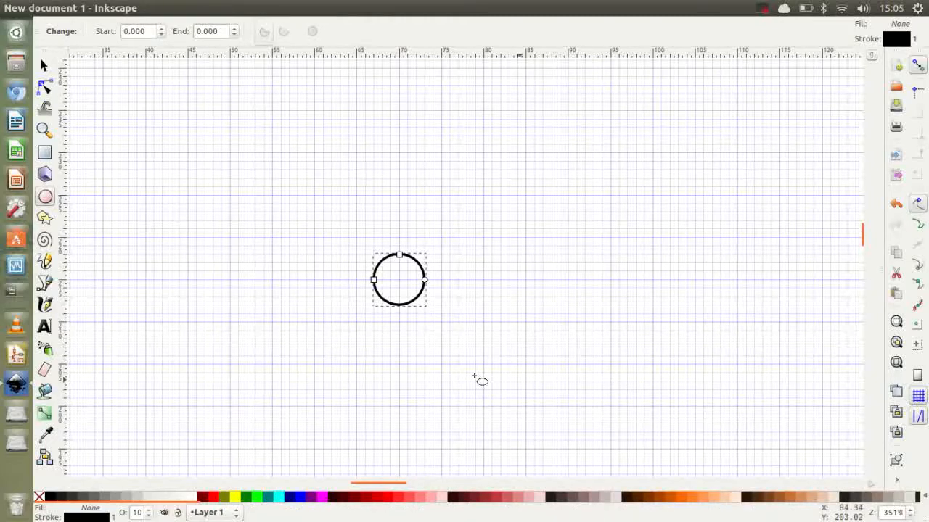
# Step: Select the circle and set its overall width and height to 8 mm each
pyautogui.click(43, 66)
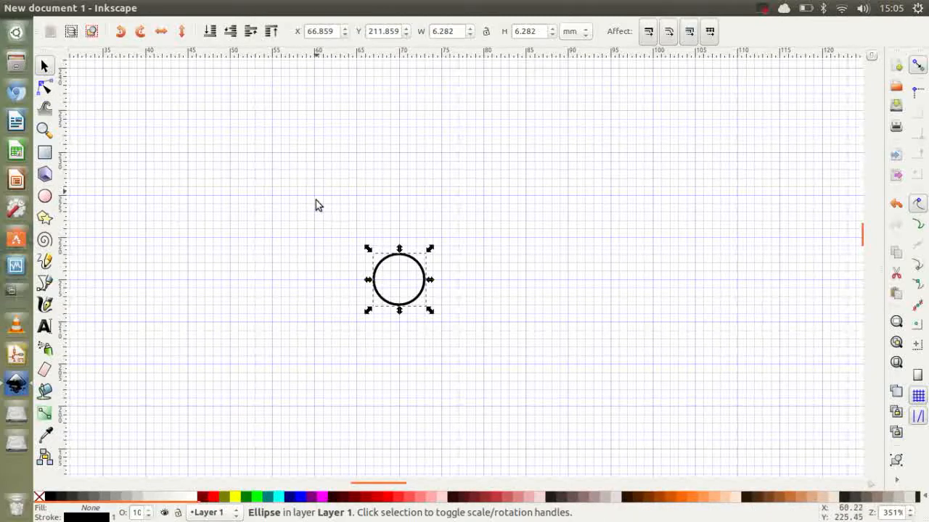
pyautogui.doubleClick(453, 32)
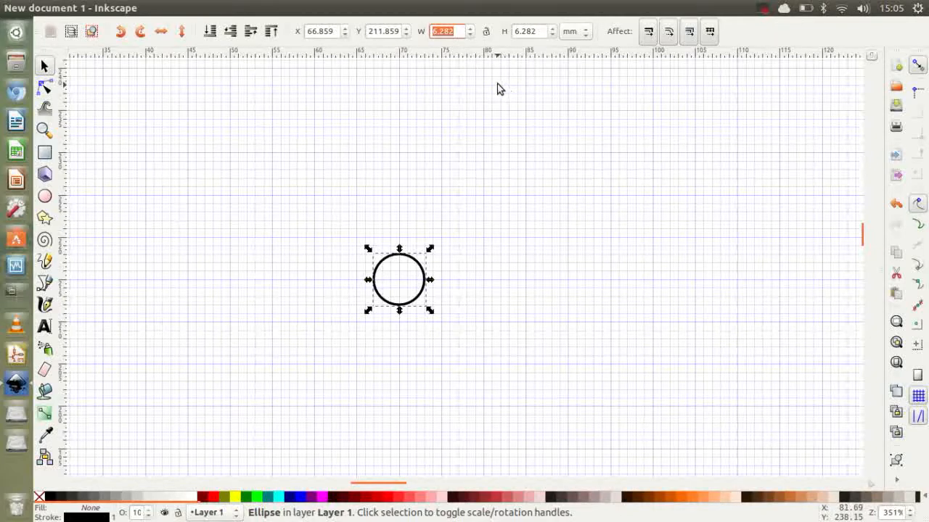
pyautogui.write('8')
pyautogui.click(526, 30)
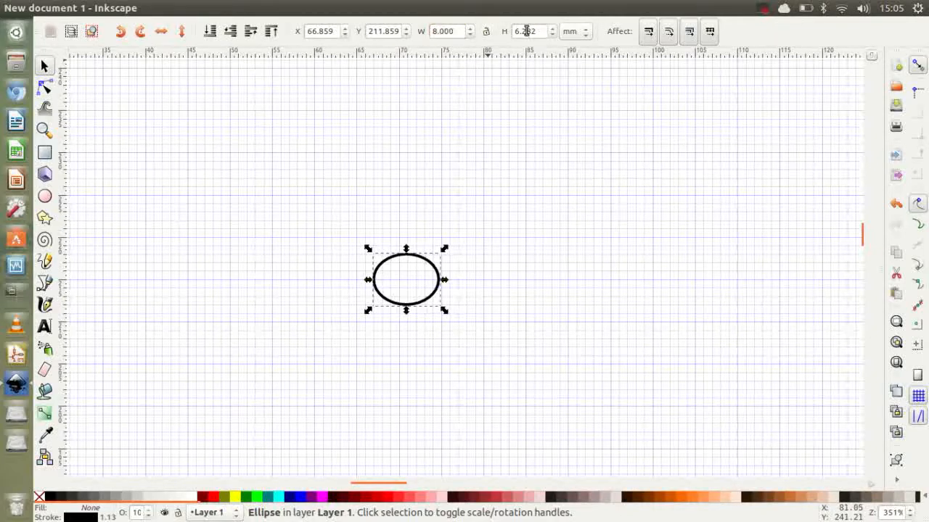
pyautogui.doubleClick(538, 30)
pyautogui.write('8')
pyautogui.press('Return')
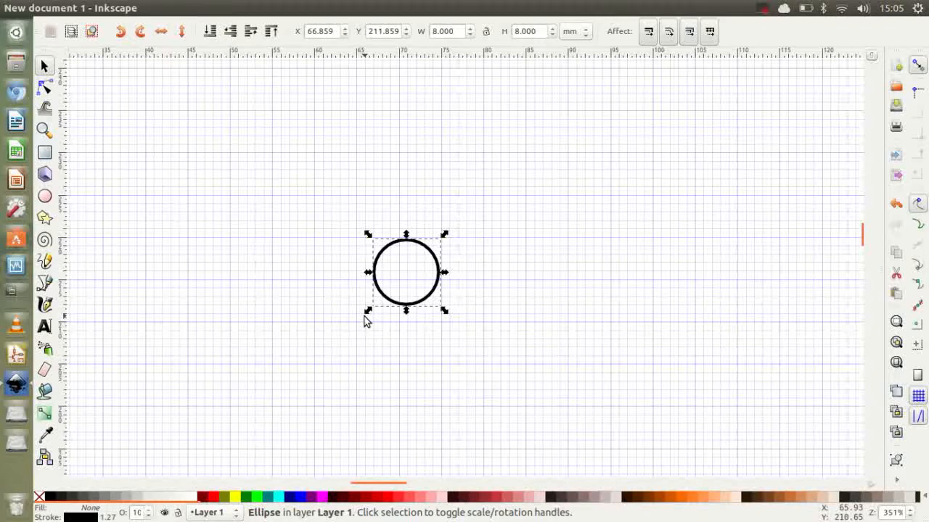
# Step: Position the circle at X 66 mm and Y 211 mm
pyautogui.doubleClick(383, 31)
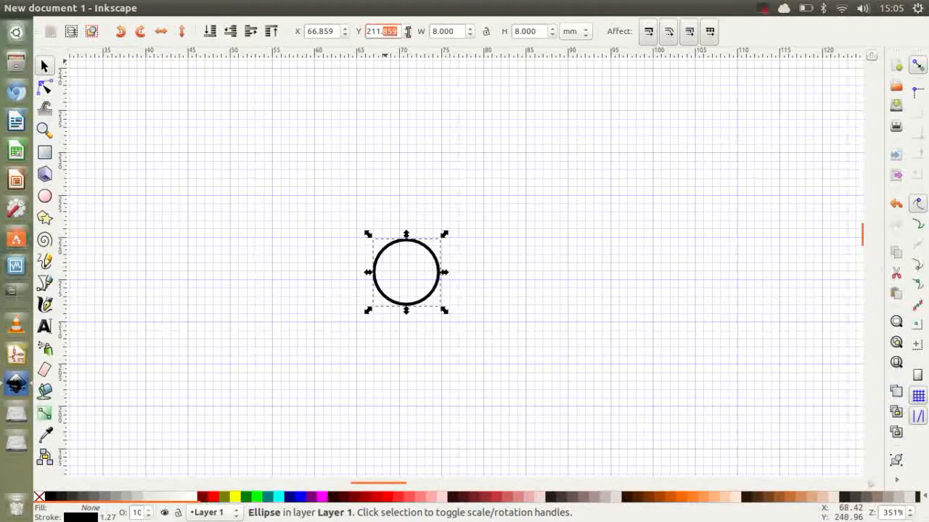
pyautogui.write('211')
pyautogui.press('Return')
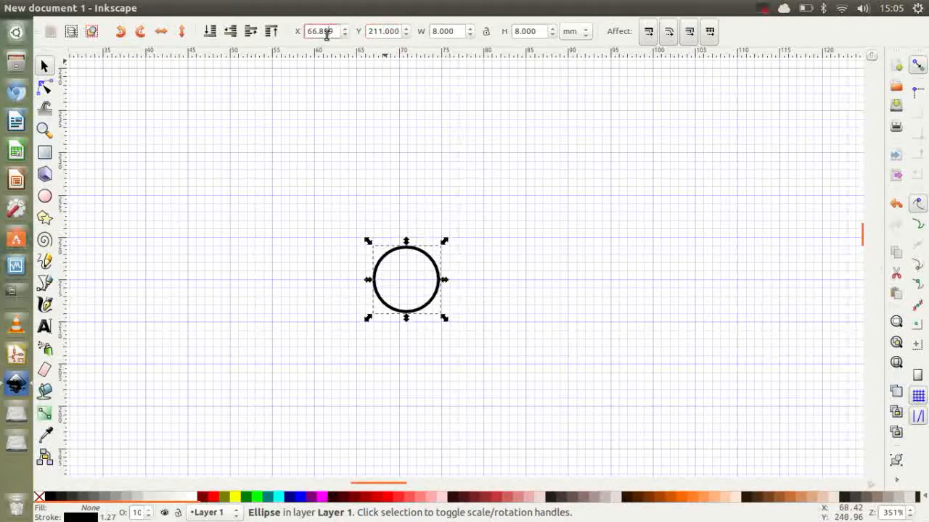
pyautogui.moveTo(315, 31); pyautogui.dragTo(351, 31)
pyautogui.press('Return')
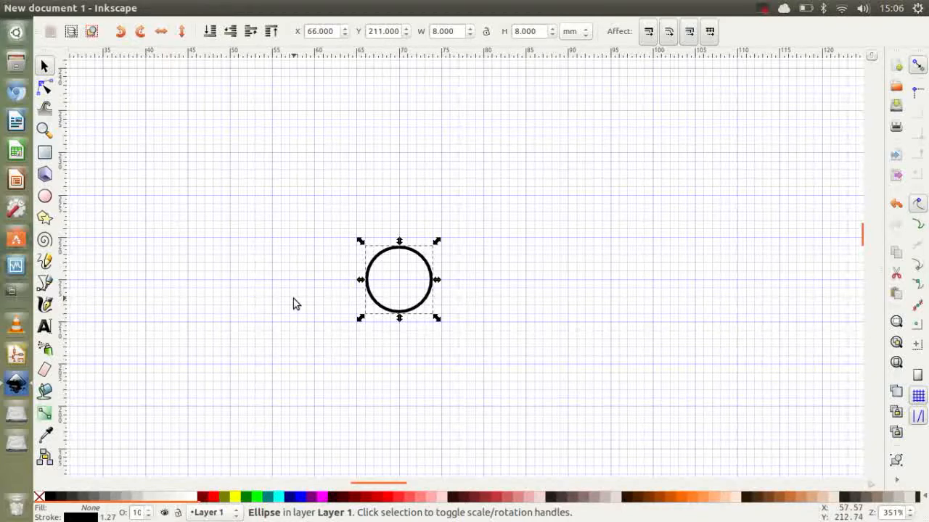
# Step: Draw a horizontal line at Y 225 mm above the circles, extending 13 mm to each side of X 70 mm, with the Bezier tool
pyautogui.click(307, 365)
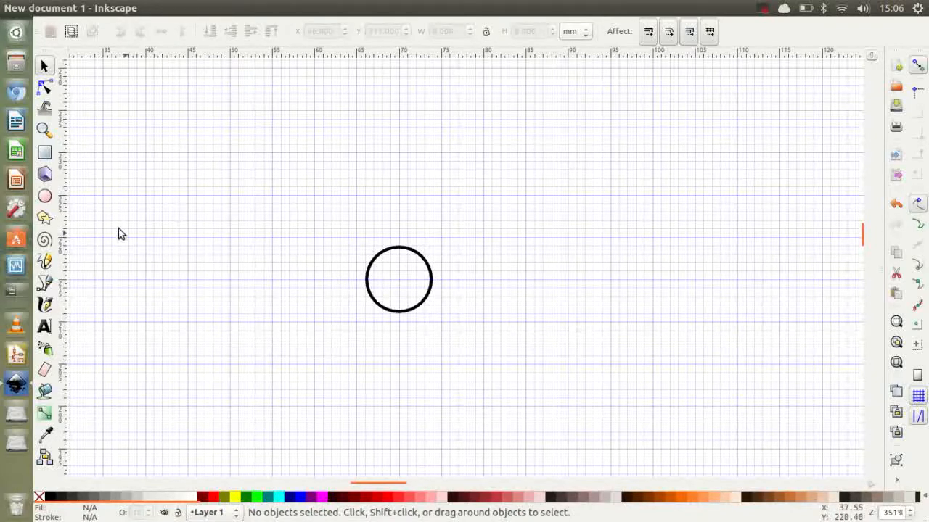
pyautogui.click(45, 196)
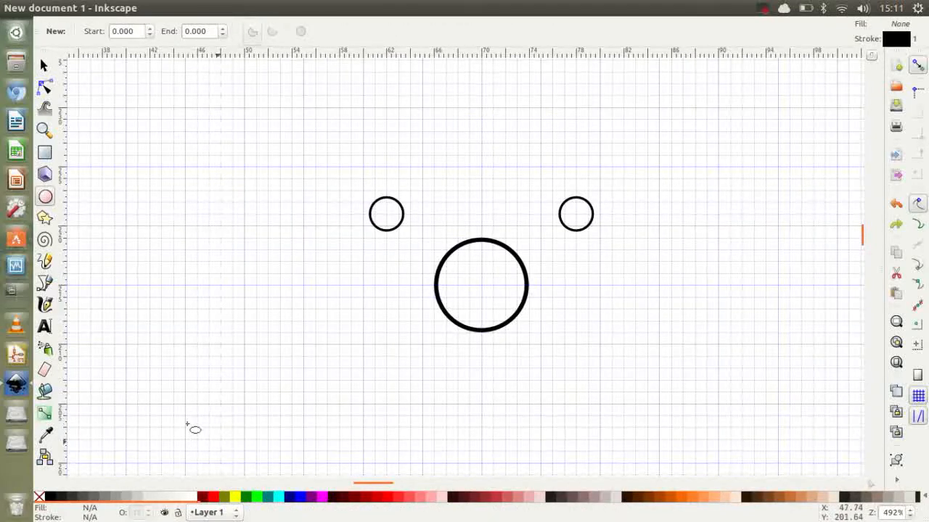
pyautogui.click(45, 285)
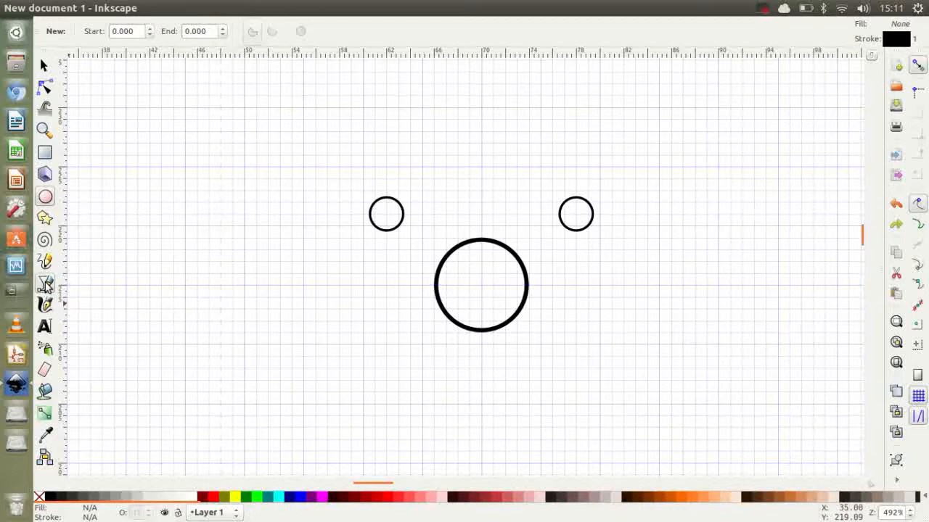
pyautogui.click(481, 167)
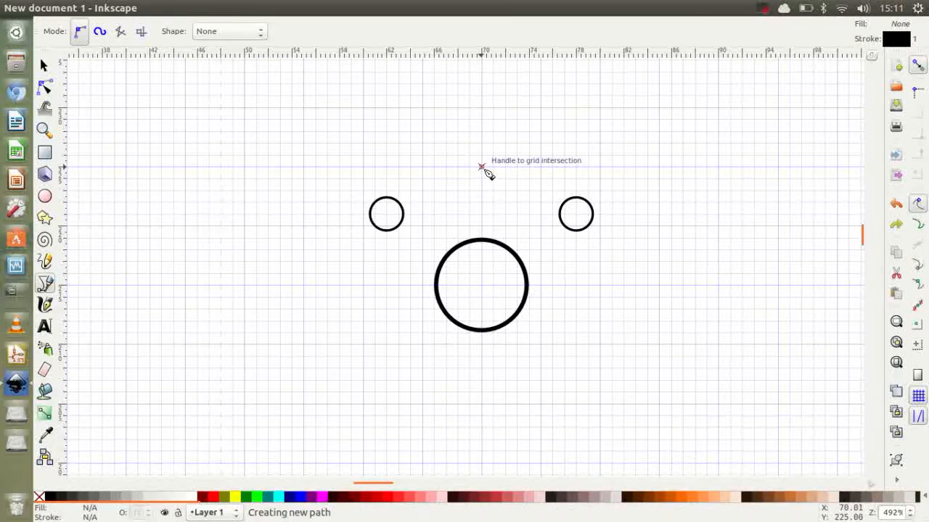
pyautogui.doubleClick(326, 167)
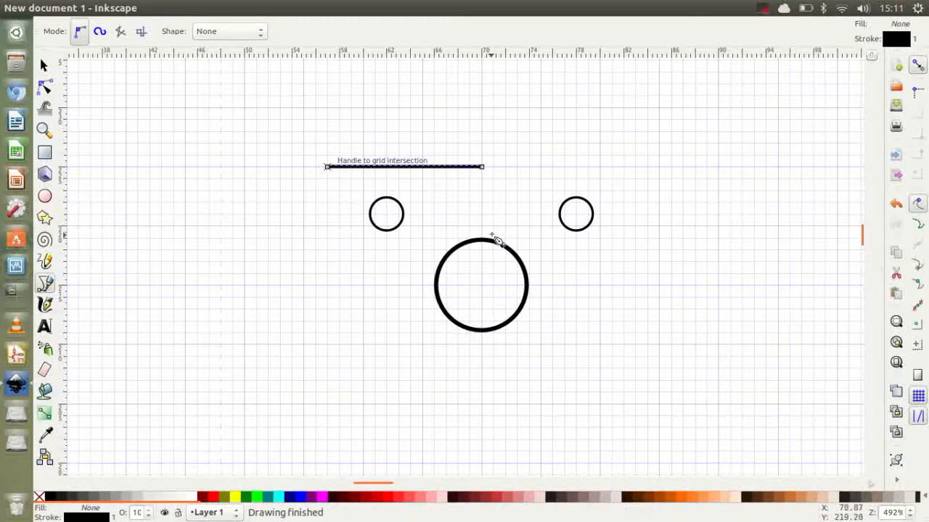
pyautogui.click(483, 167)
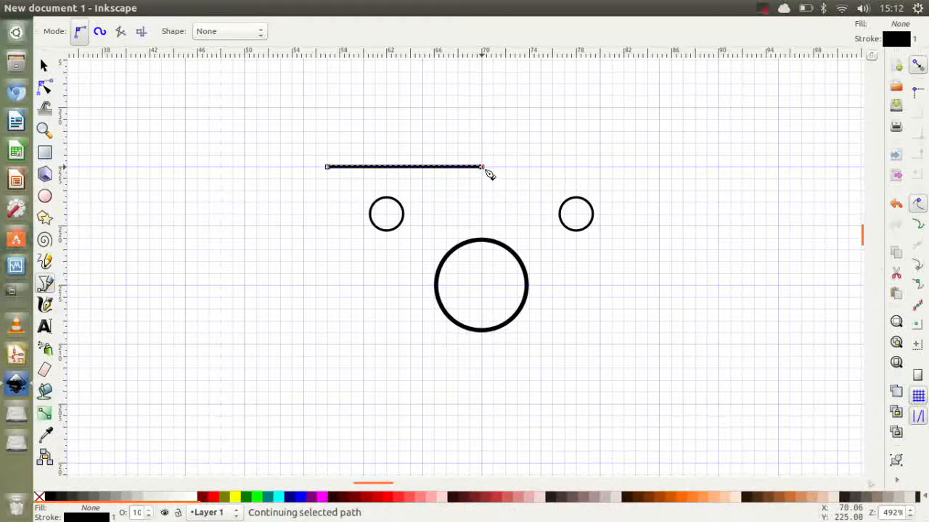
pyautogui.doubleClick(636, 166)
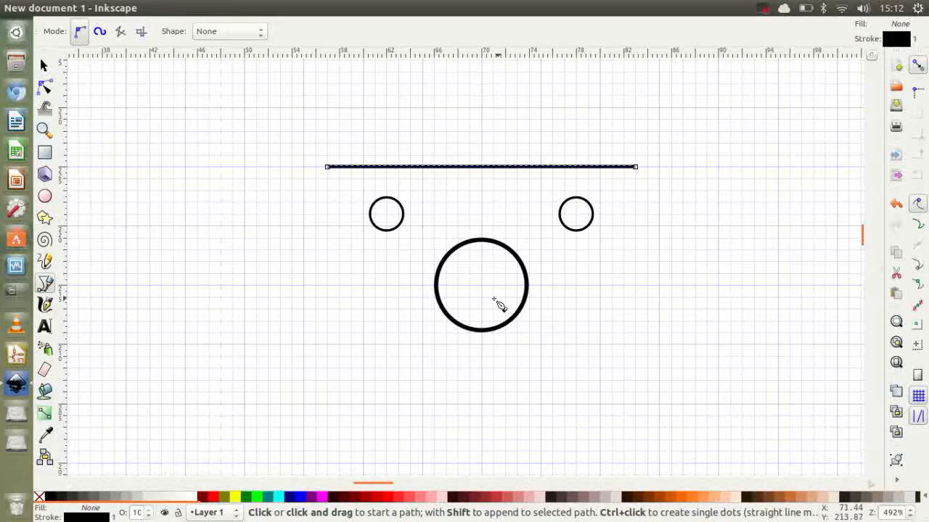
# Step: Measure the vertical distance from X 70, Y 180 mm up to the large circle's centre with a trial Bezier segment
pyautogui.scroll(1, 480, 305)
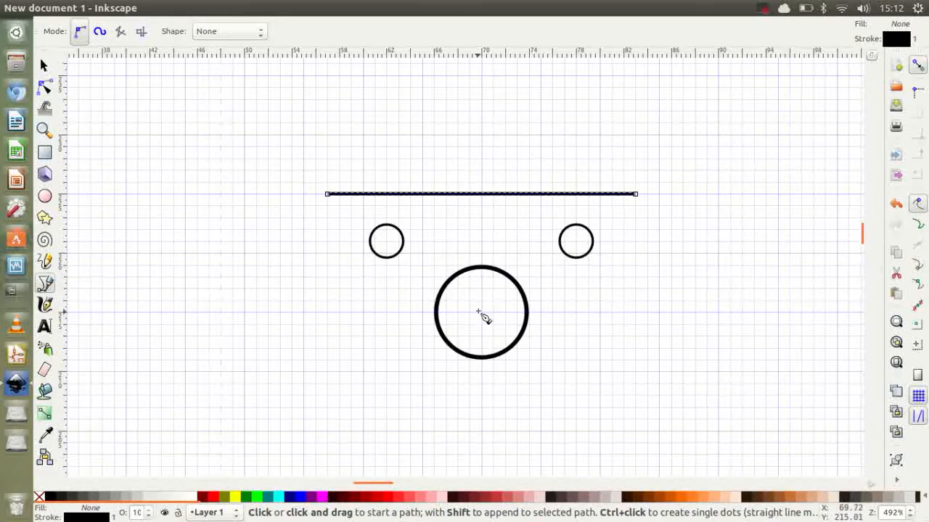
pyautogui.scroll(-1, 486, 314)
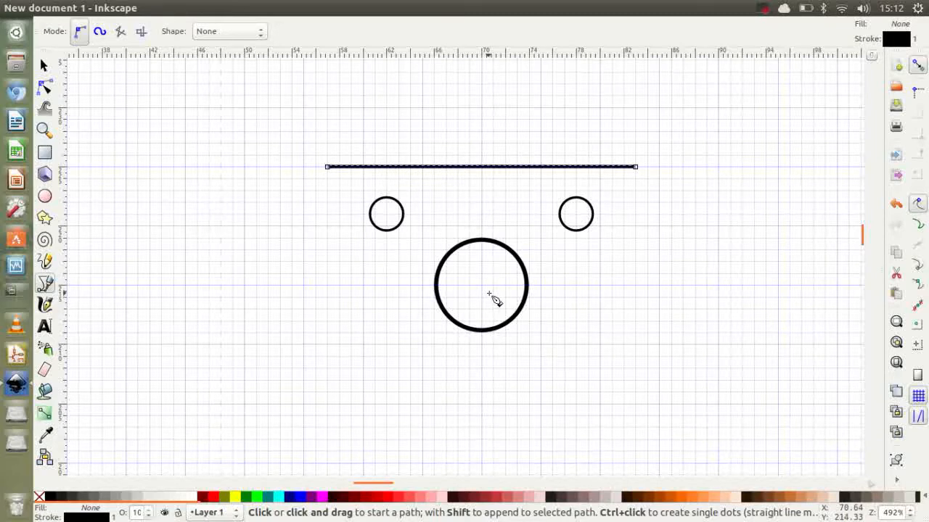
pyautogui.scroll(-2, 492, 297)
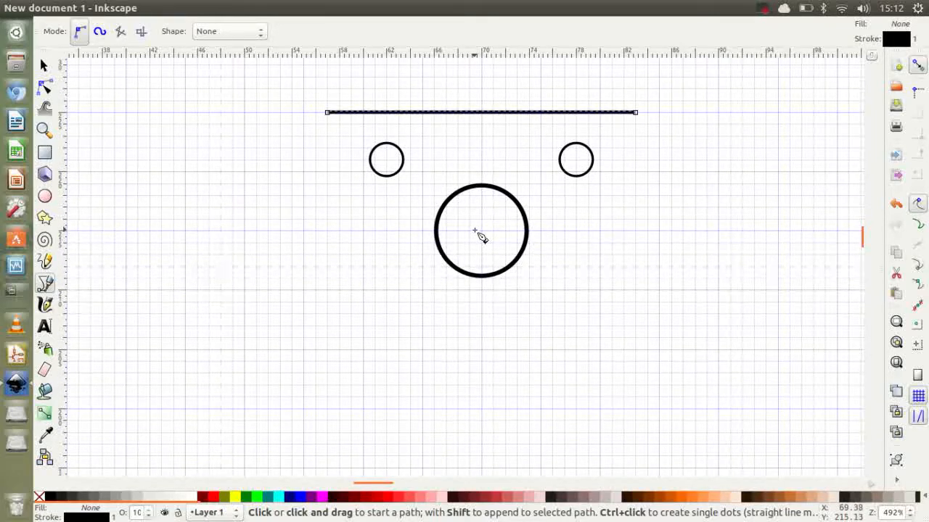
pyautogui.scroll(-1, 484, 239)
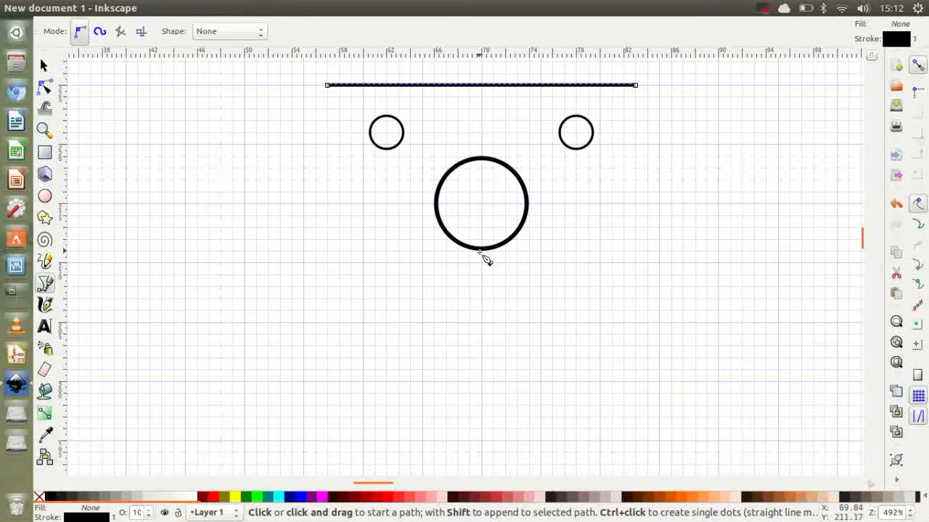
pyautogui.scroll(-1, 484, 385)
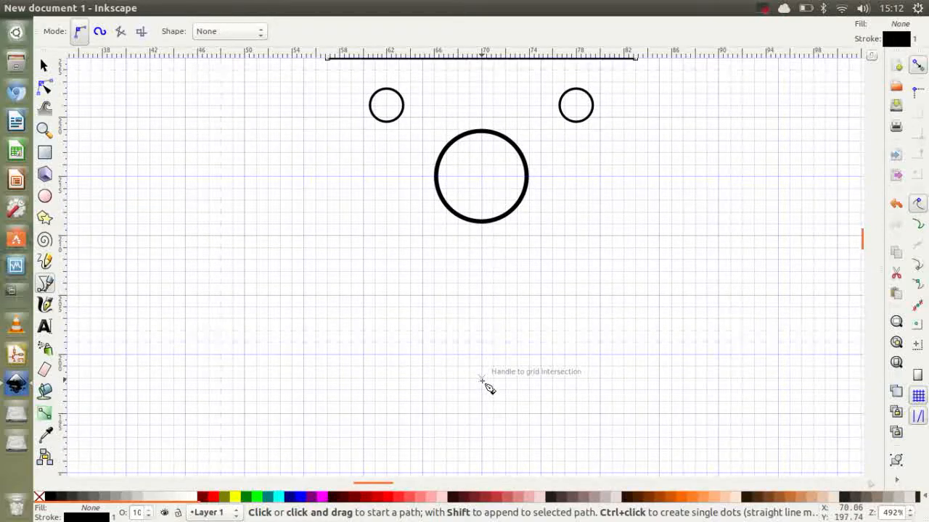
pyautogui.scroll(-4, 488, 387)
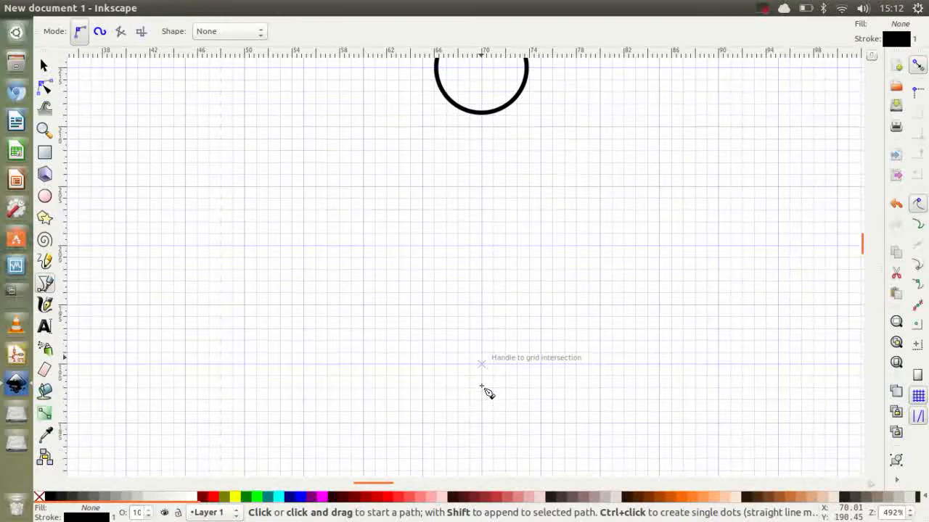
pyautogui.scroll(-2, 488, 391)
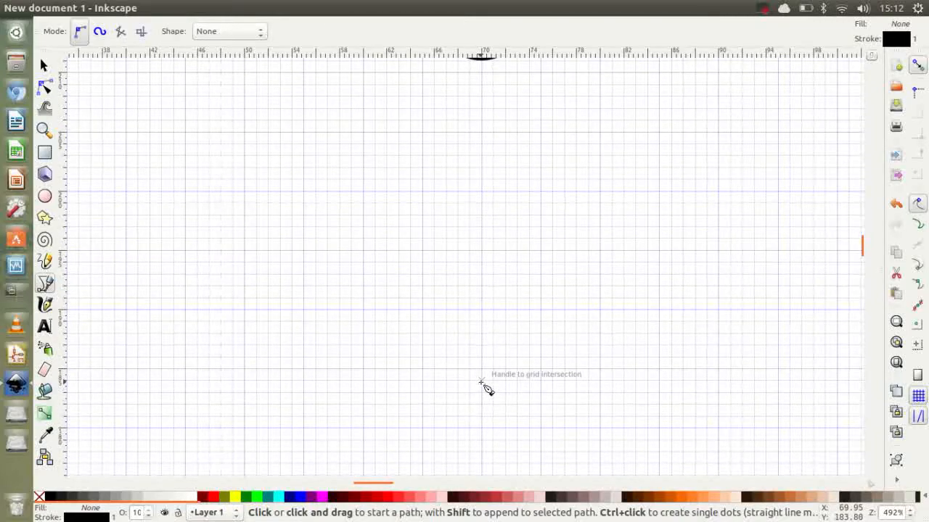
pyautogui.click(481, 428)
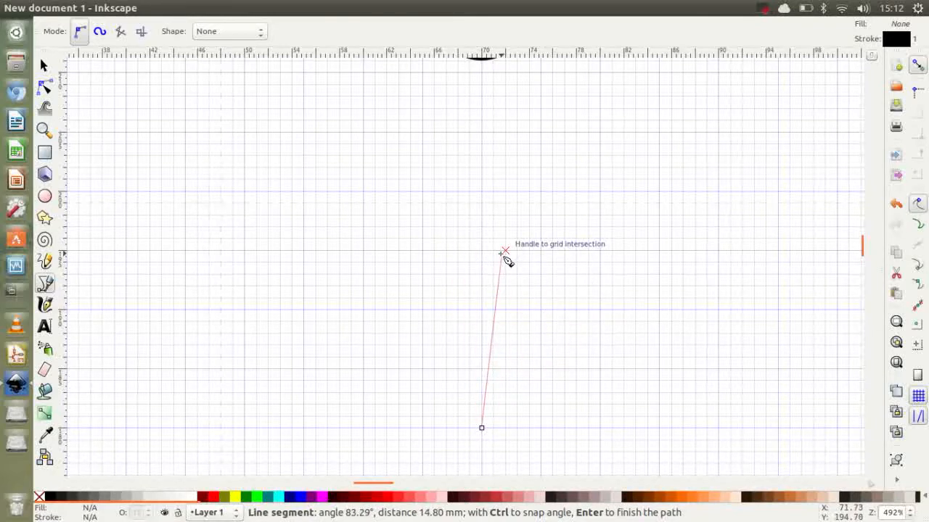
pyautogui.scroll(3, 491, 155)
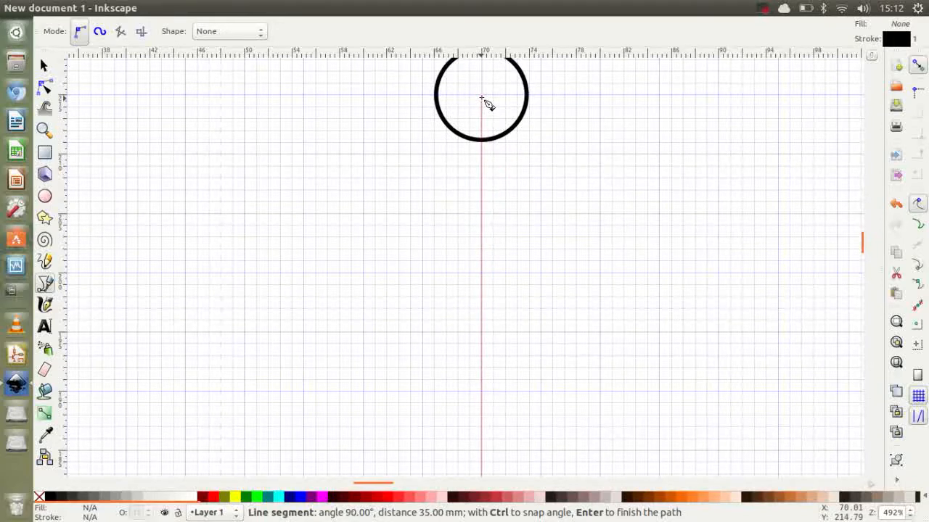
pyautogui.scroll(-3, 487, 305)
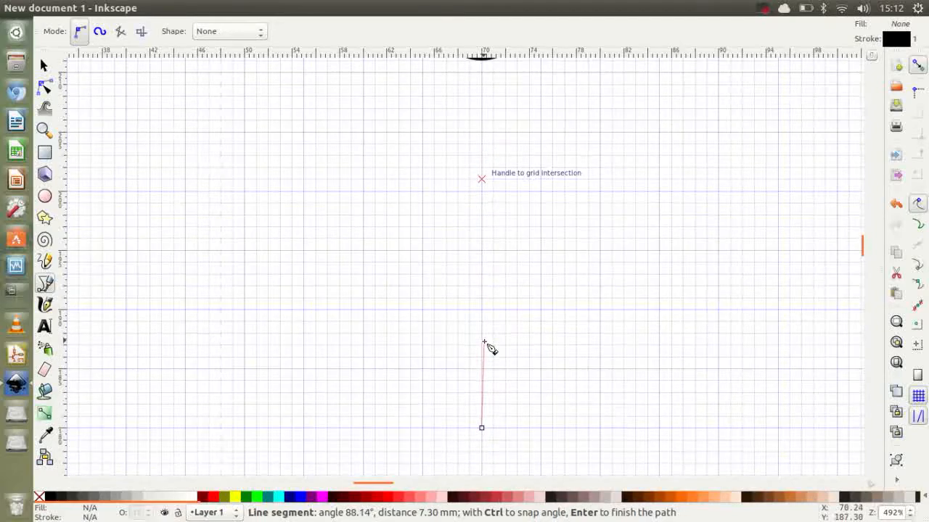
pyautogui.scroll(4, 486, 339)
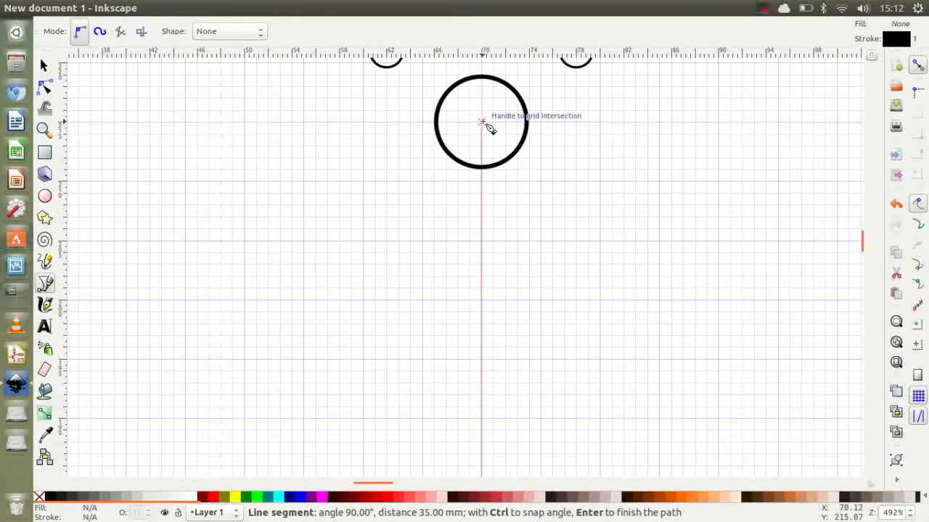
pyautogui.scroll(-2, 487, 127)
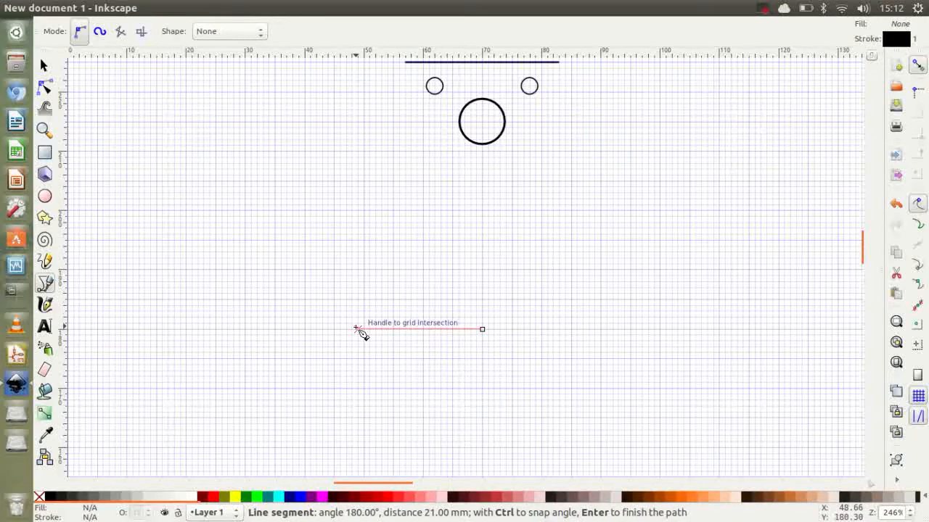
pyautogui.click(481, 329)
# Step: Draw the outline's left half from X 70, Y 180 mm: 30 mm left, 5 mm up, 17 mm right, 40 mm up to the top line's end
pyautogui.click(482, 329)
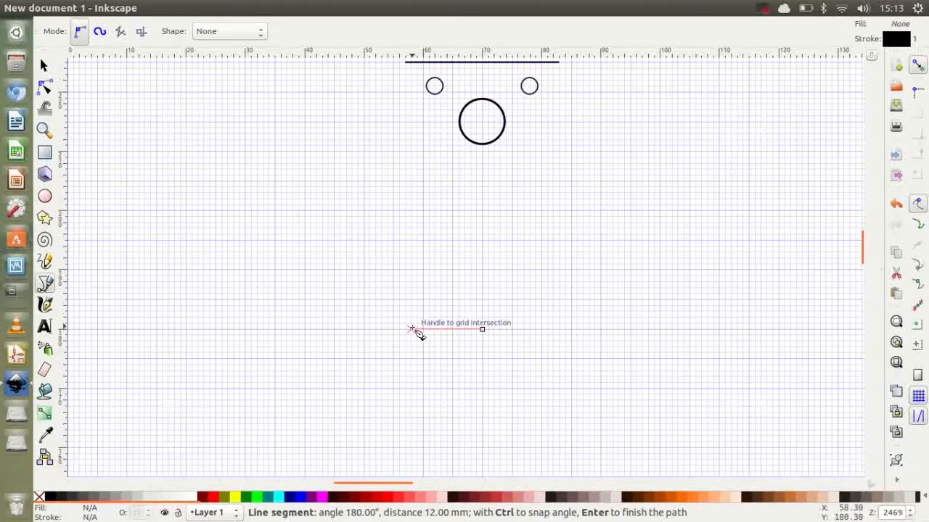
pyautogui.click(303, 330)
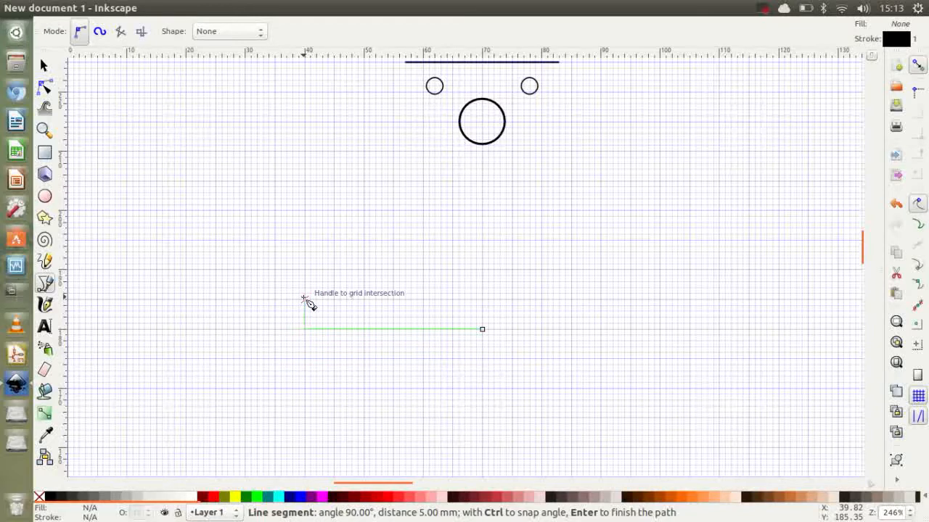
pyautogui.click(304, 298)
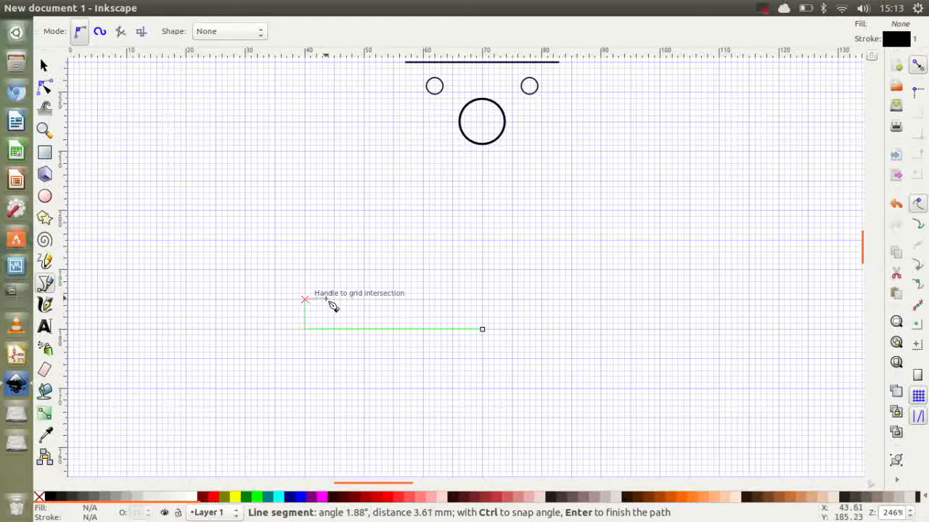
pyautogui.click(405, 299)
pyautogui.doubleClick(406, 62)
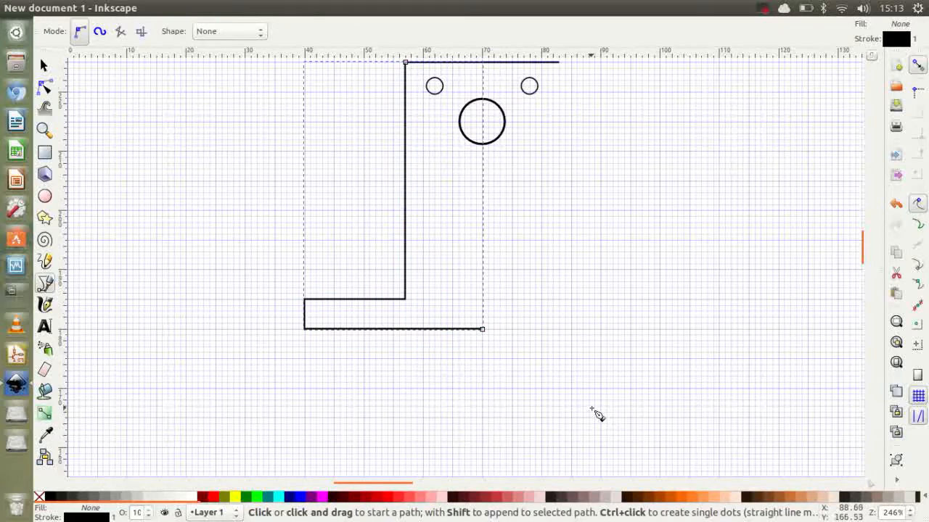
# Step: Continue the outline's right half from X 70, Y 180 mm: 30 mm right, 5 mm up, 17 mm left, 40 mm up, closing the path
pyautogui.click(483, 330)
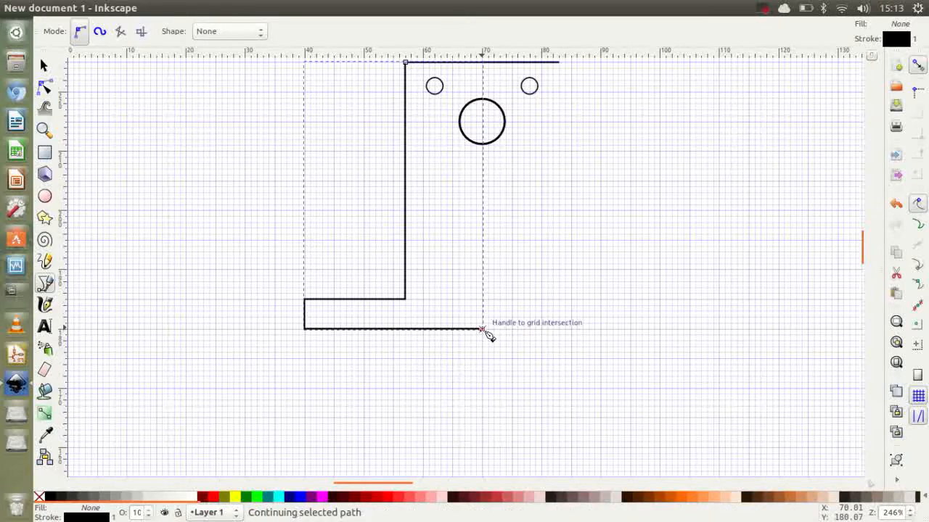
pyautogui.click(661, 329)
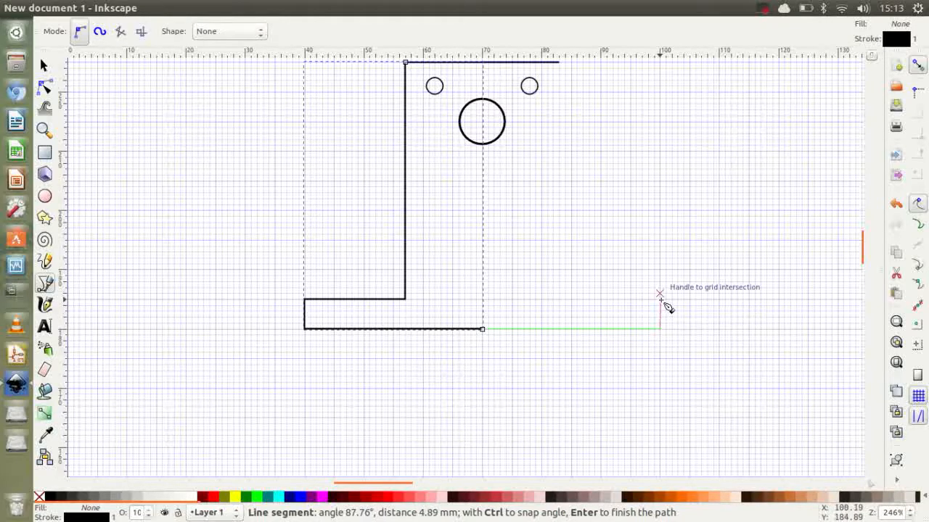
pyautogui.click(660, 299)
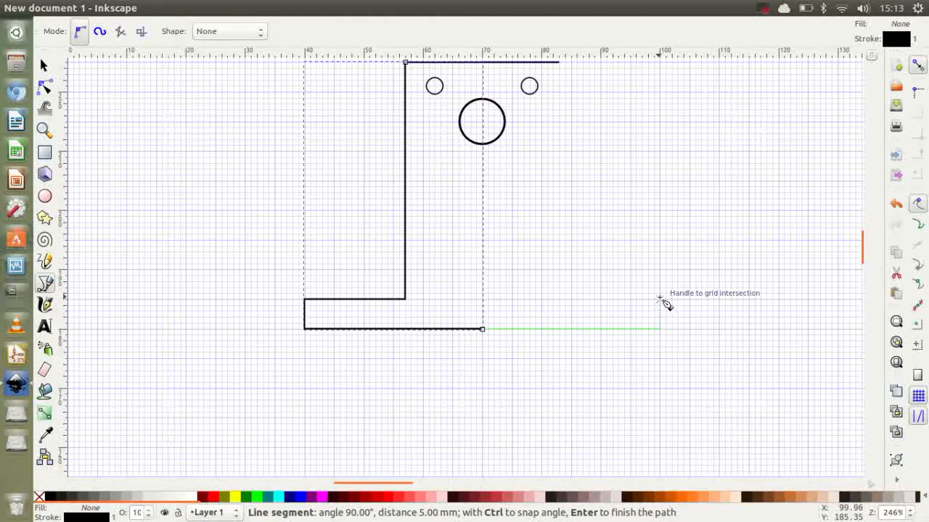
pyautogui.click(559, 299)
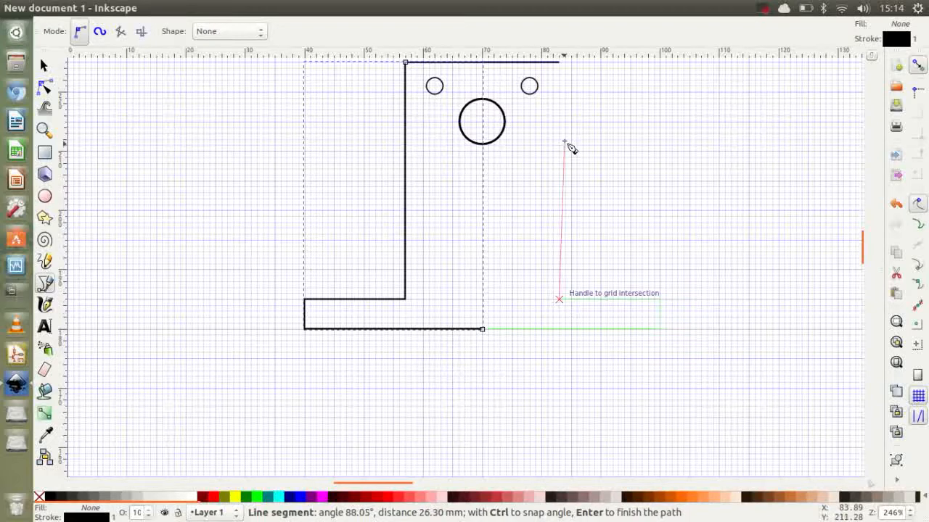
pyautogui.click(559, 63)
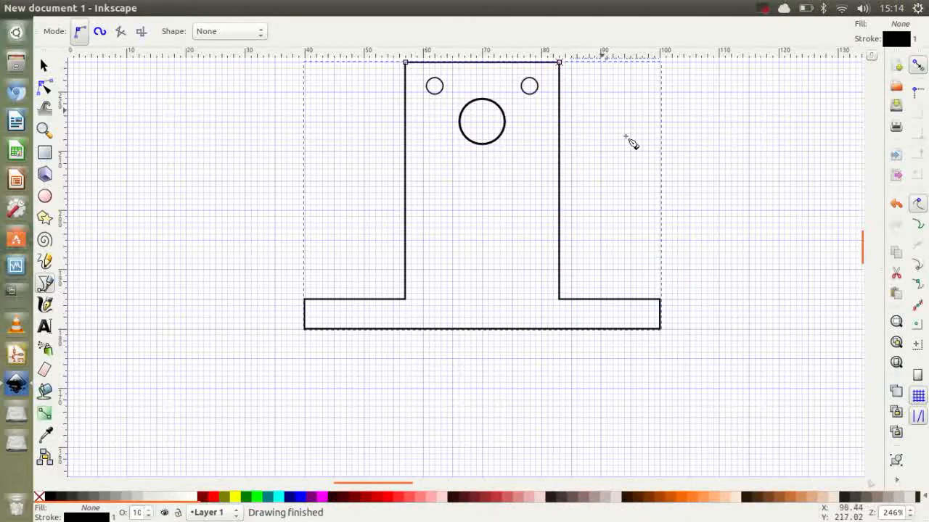
# Step: Check the size and position of the finished outline, the large circle and the two small circles by selecting each in turn
pyautogui.scroll(1, 483, 218)
pyautogui.scroll(2, 486, 220)
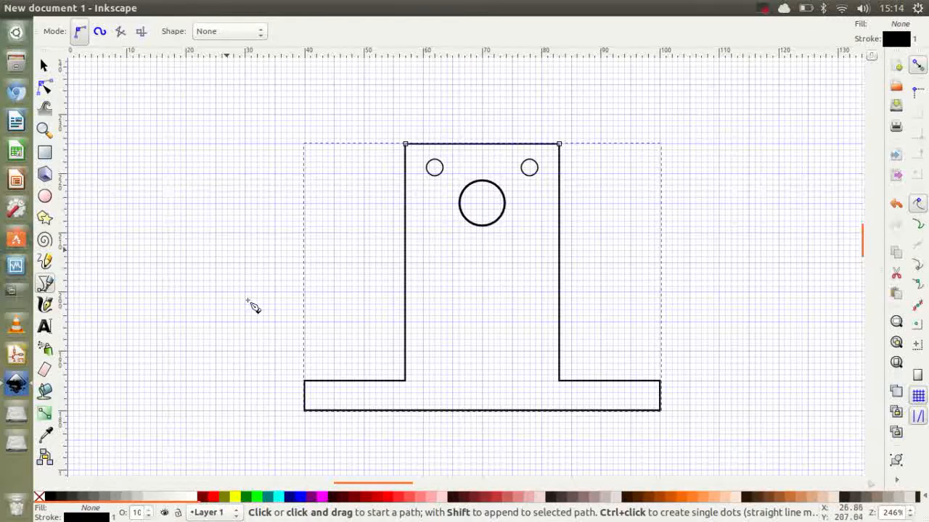
pyautogui.click(44, 66)
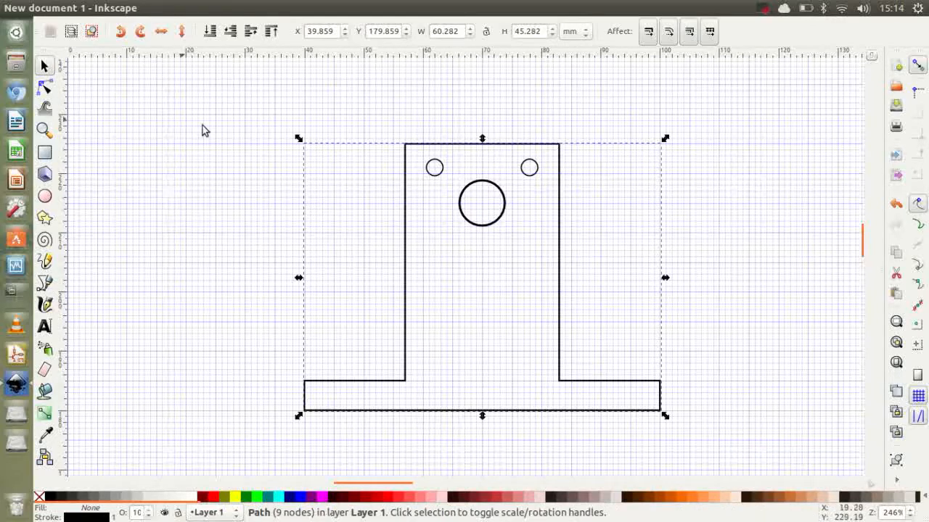
pyautogui.click(462, 204)
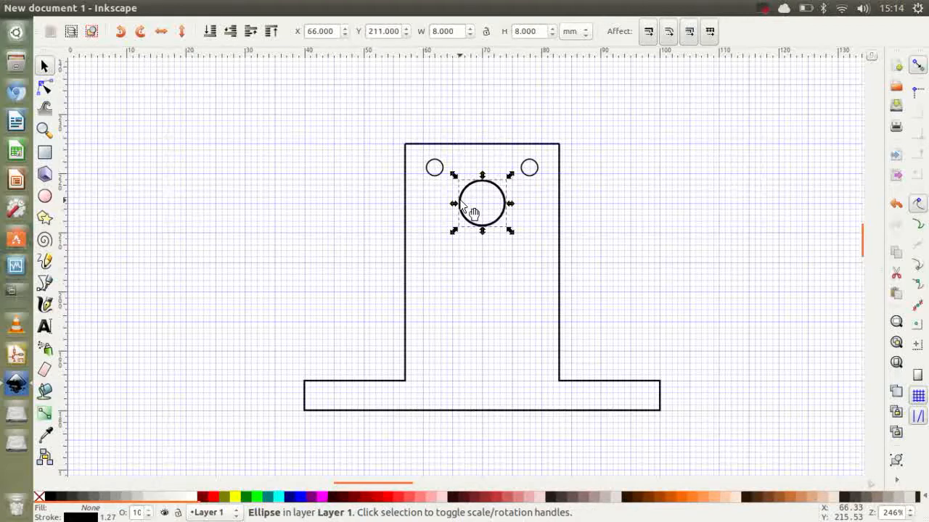
pyautogui.click(440, 174)
pyautogui.click(538, 171)
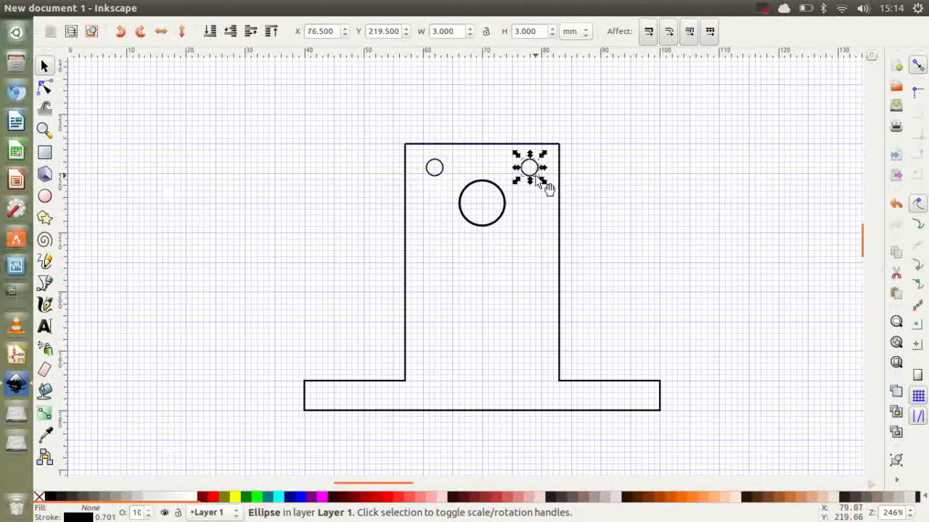
pyautogui.click(230, 135)
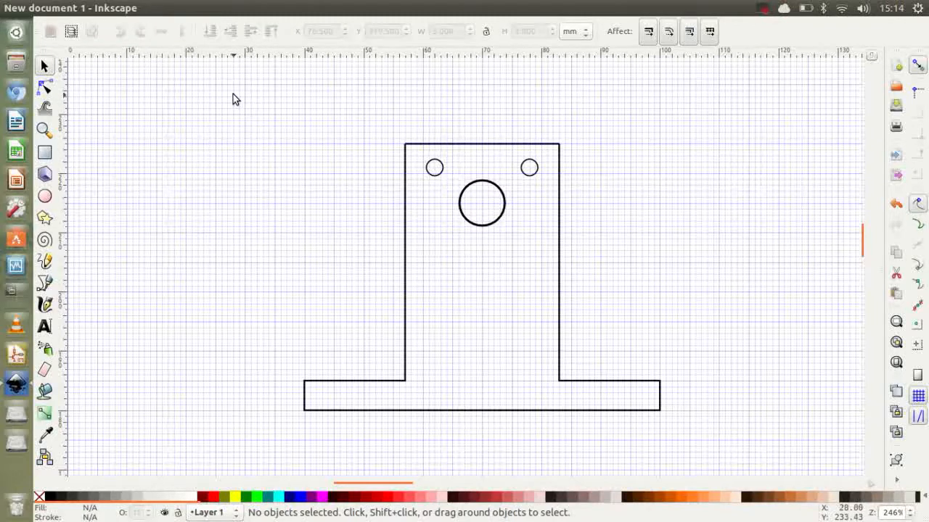
# Step: Convert the large circle and the two small circles from ellipse objects to paths
pyautogui.moveTo(413, 150); pyautogui.dragTo(550, 238)
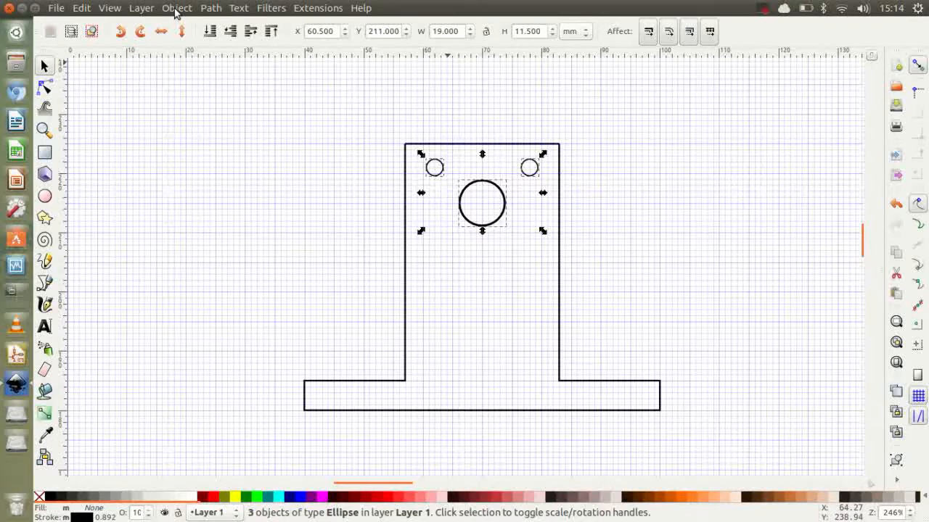
pyautogui.click(176, 10)
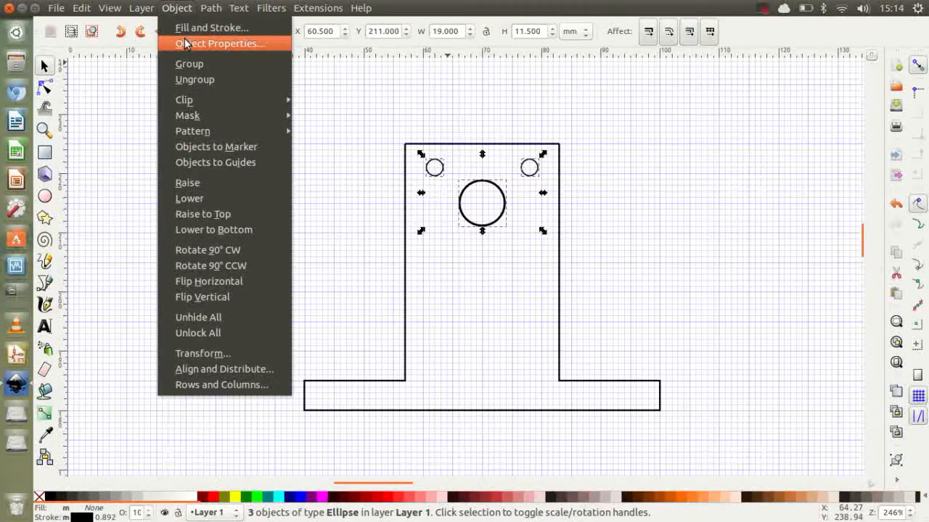
pyautogui.moveTo(210, 9)
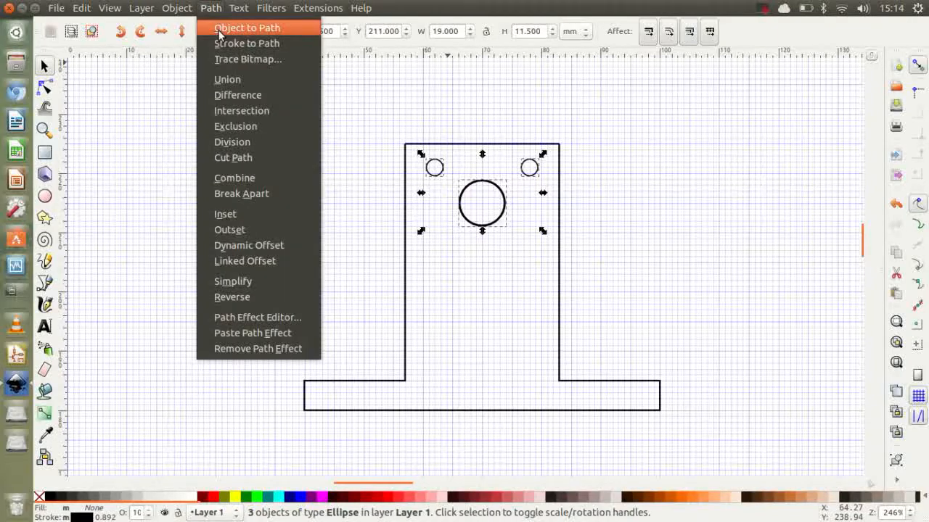
pyautogui.click(218, 28)
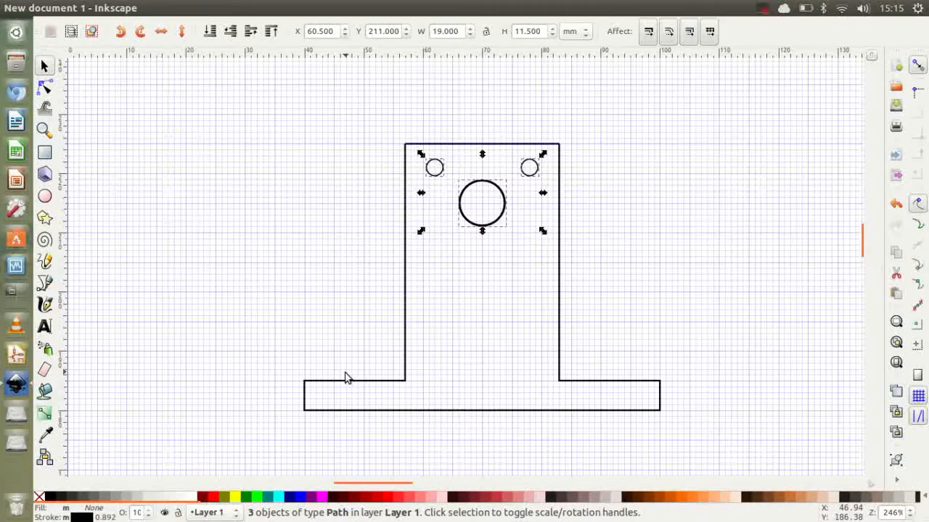
pyautogui.click(294, 261)
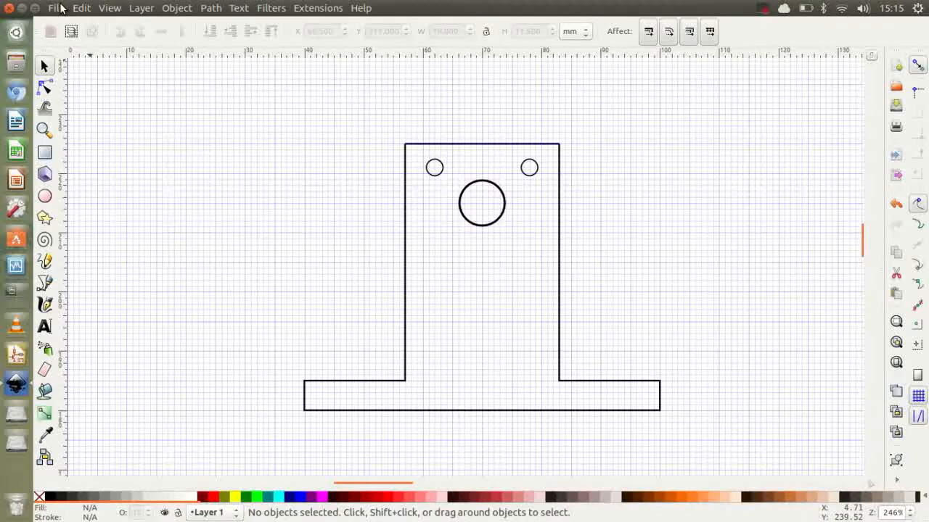
# Step: Start saving the drawing under a new name as Desktop Cutting Plotter (AutoCAD DXF R14) in the inkscape folder
pyautogui.click(62, 9)
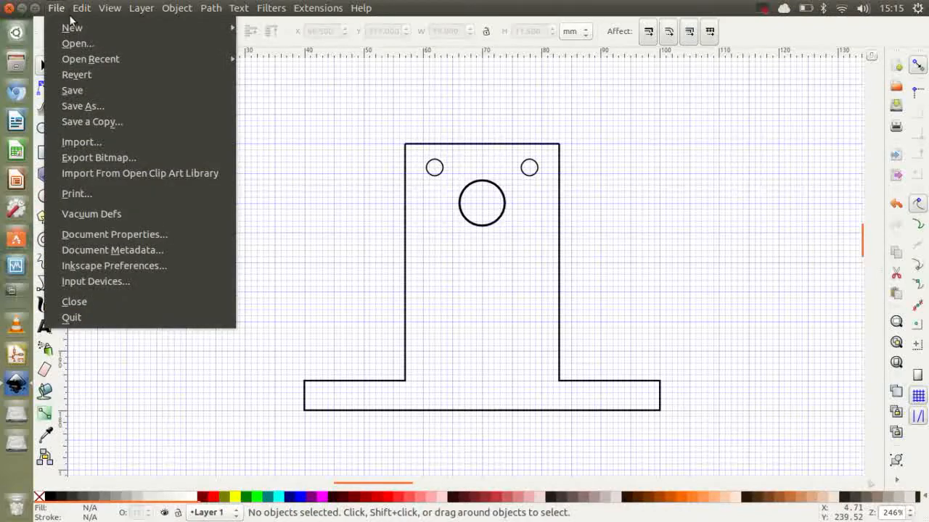
pyautogui.click(103, 108)
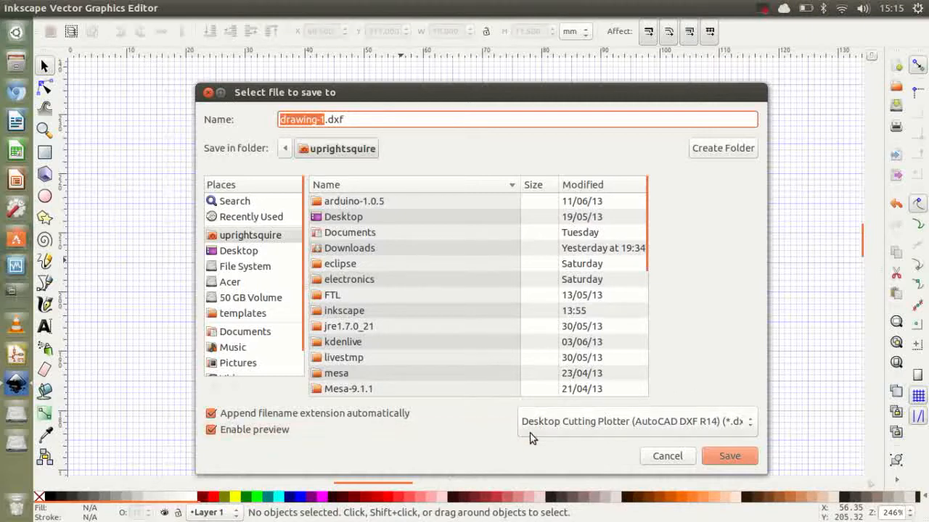
pyautogui.click(754, 423)
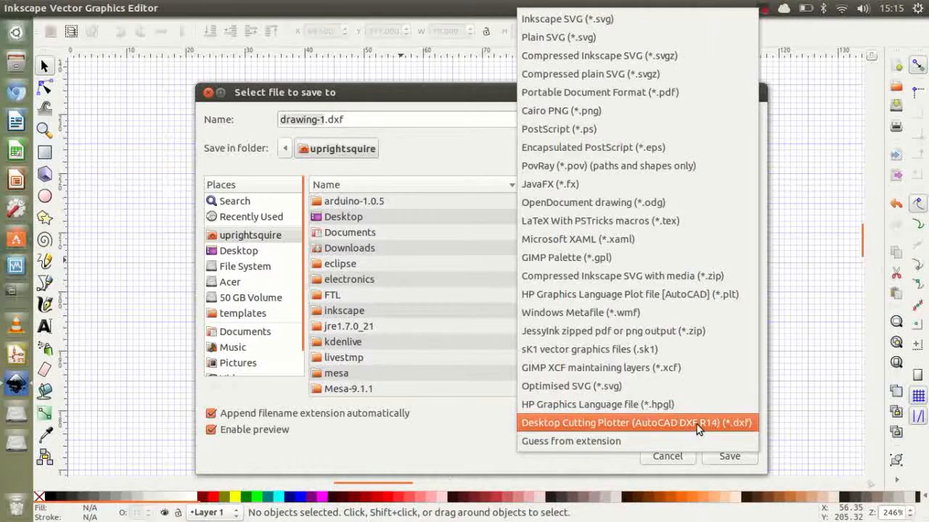
pyautogui.click(593, 426)
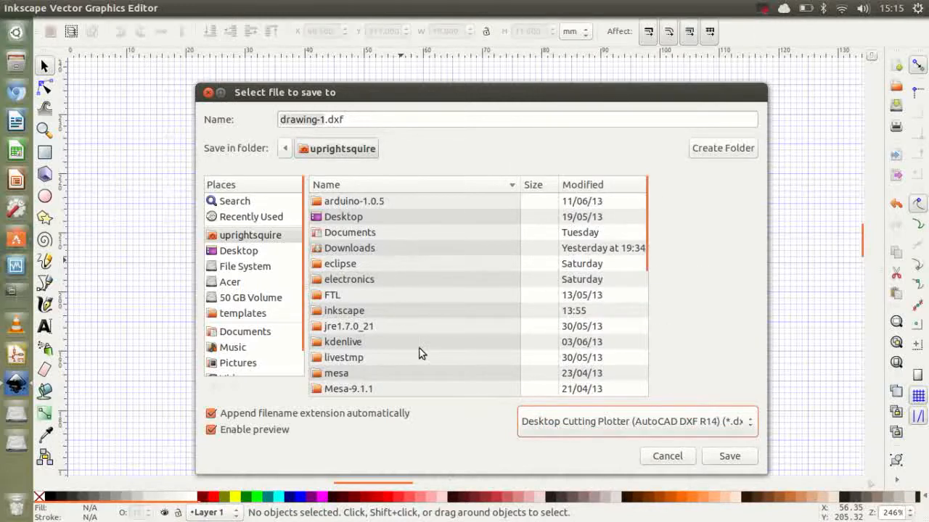
pyautogui.doubleClick(355, 318)
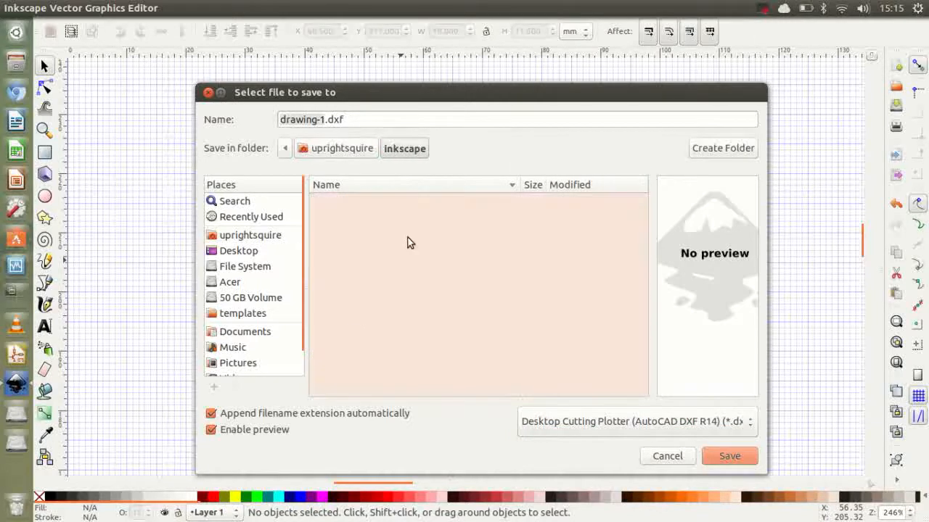
# Step: Name the file stand.dxf and save it with LWPOLYLINE line output, mm as base unit and Latin 1 encoding
pyautogui.click(324, 120)
pyautogui.doubleClick(324, 120)
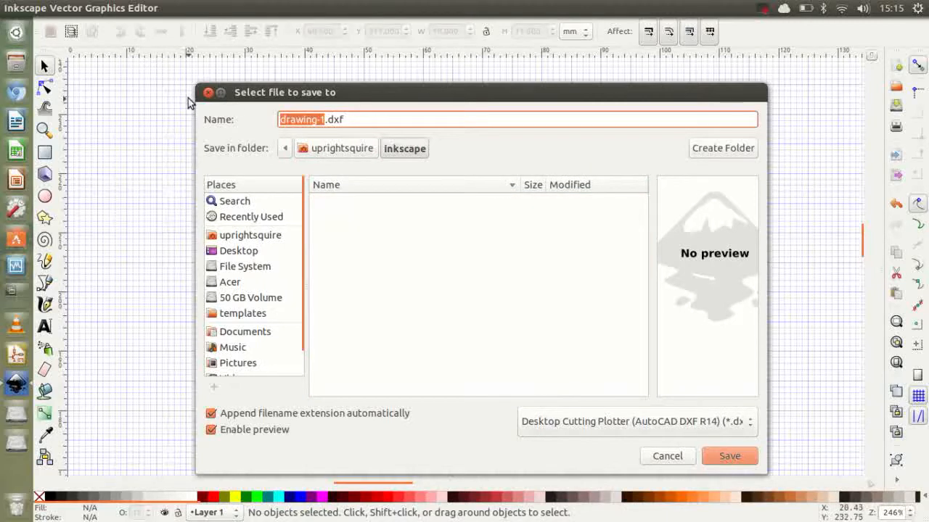
pyautogui.write('s1A')
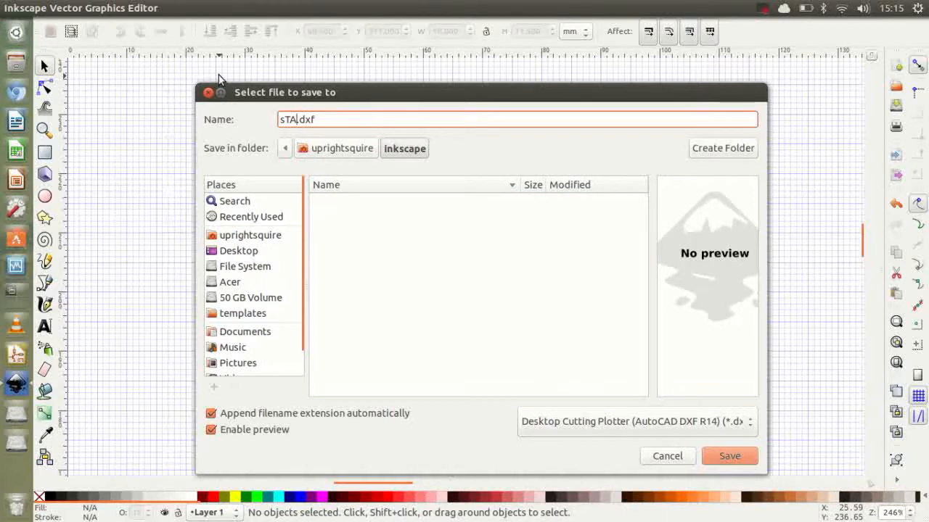
pyautogui.press('BackSpace')
pyautogui.press('BackSpace')
pyautogui.press('BackSpace')
pyautogui.write('t')
pyautogui.press('BackSpace')
pyautogui.write('Stand')
pyautogui.press('Left')
pyautogui.press('Left')
pyautogui.press('Left')
pyautogui.press('Left')
pyautogui.press('BackSpace')
pyautogui.write('s')
pyautogui.click(728, 454)
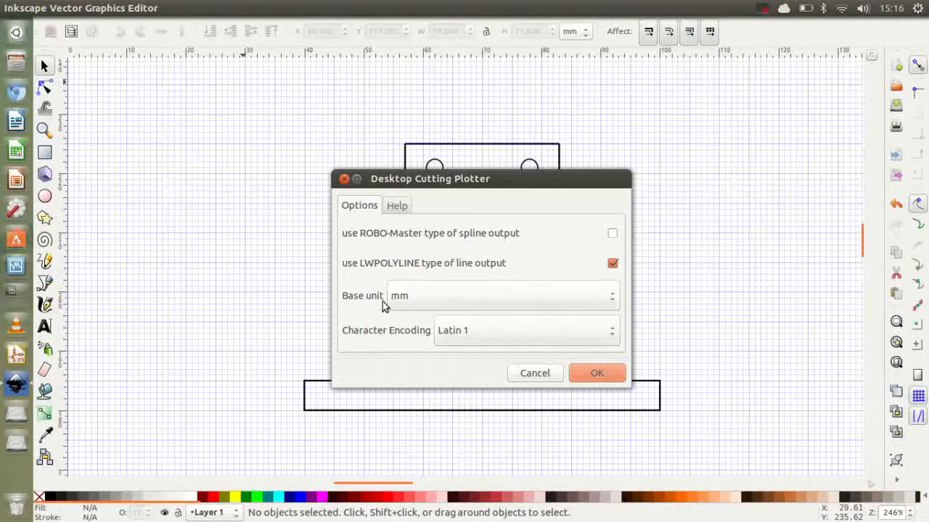
pyautogui.click(595, 371)
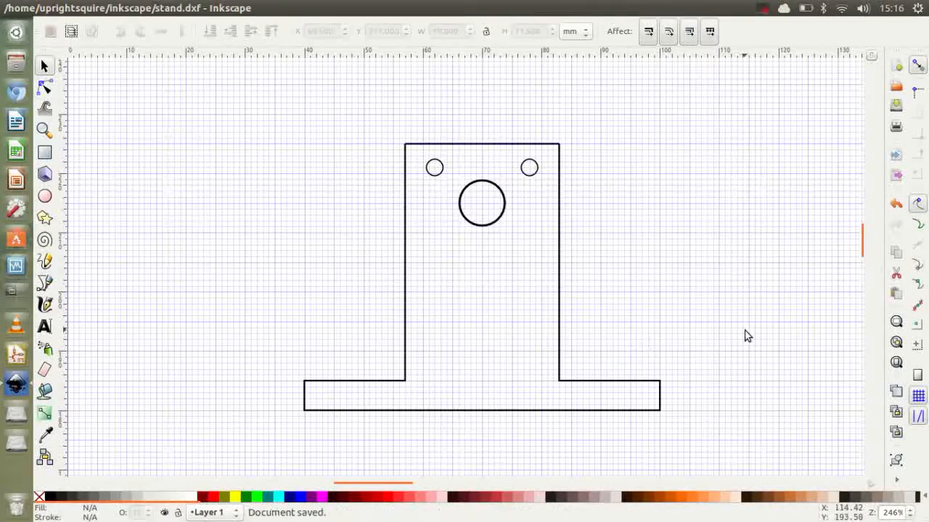